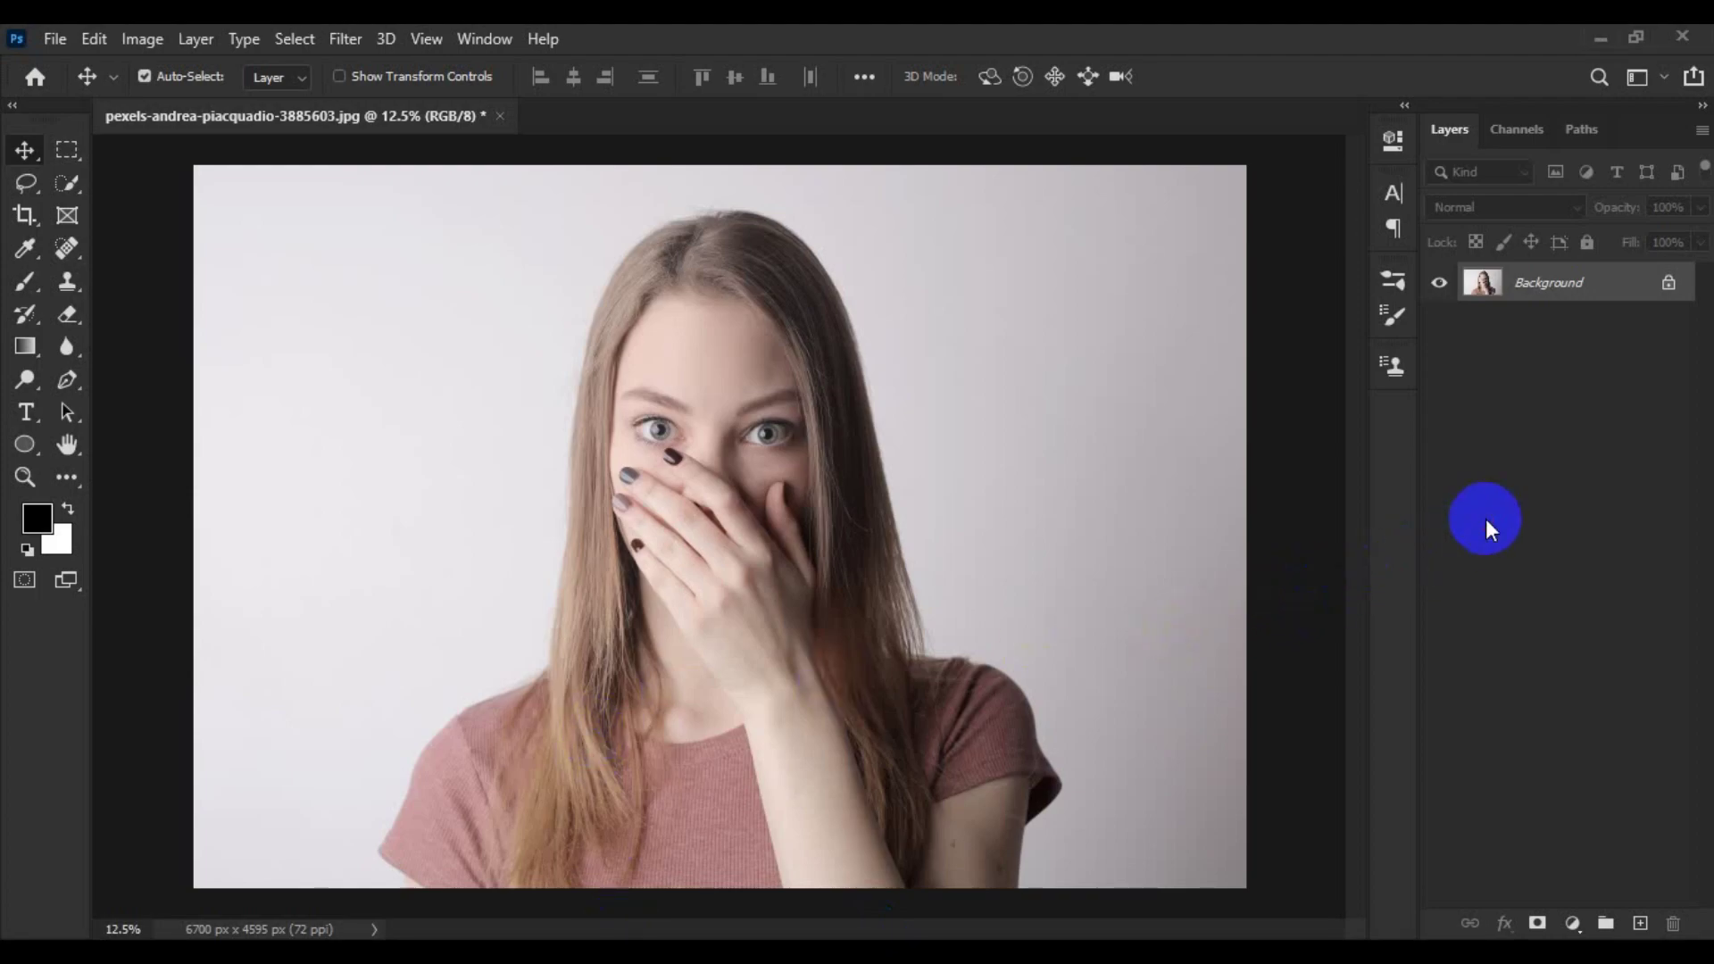
Unlock the Background layer into Layer 0, then add an empty Layer 1 and delete it
left_click(1668, 285)
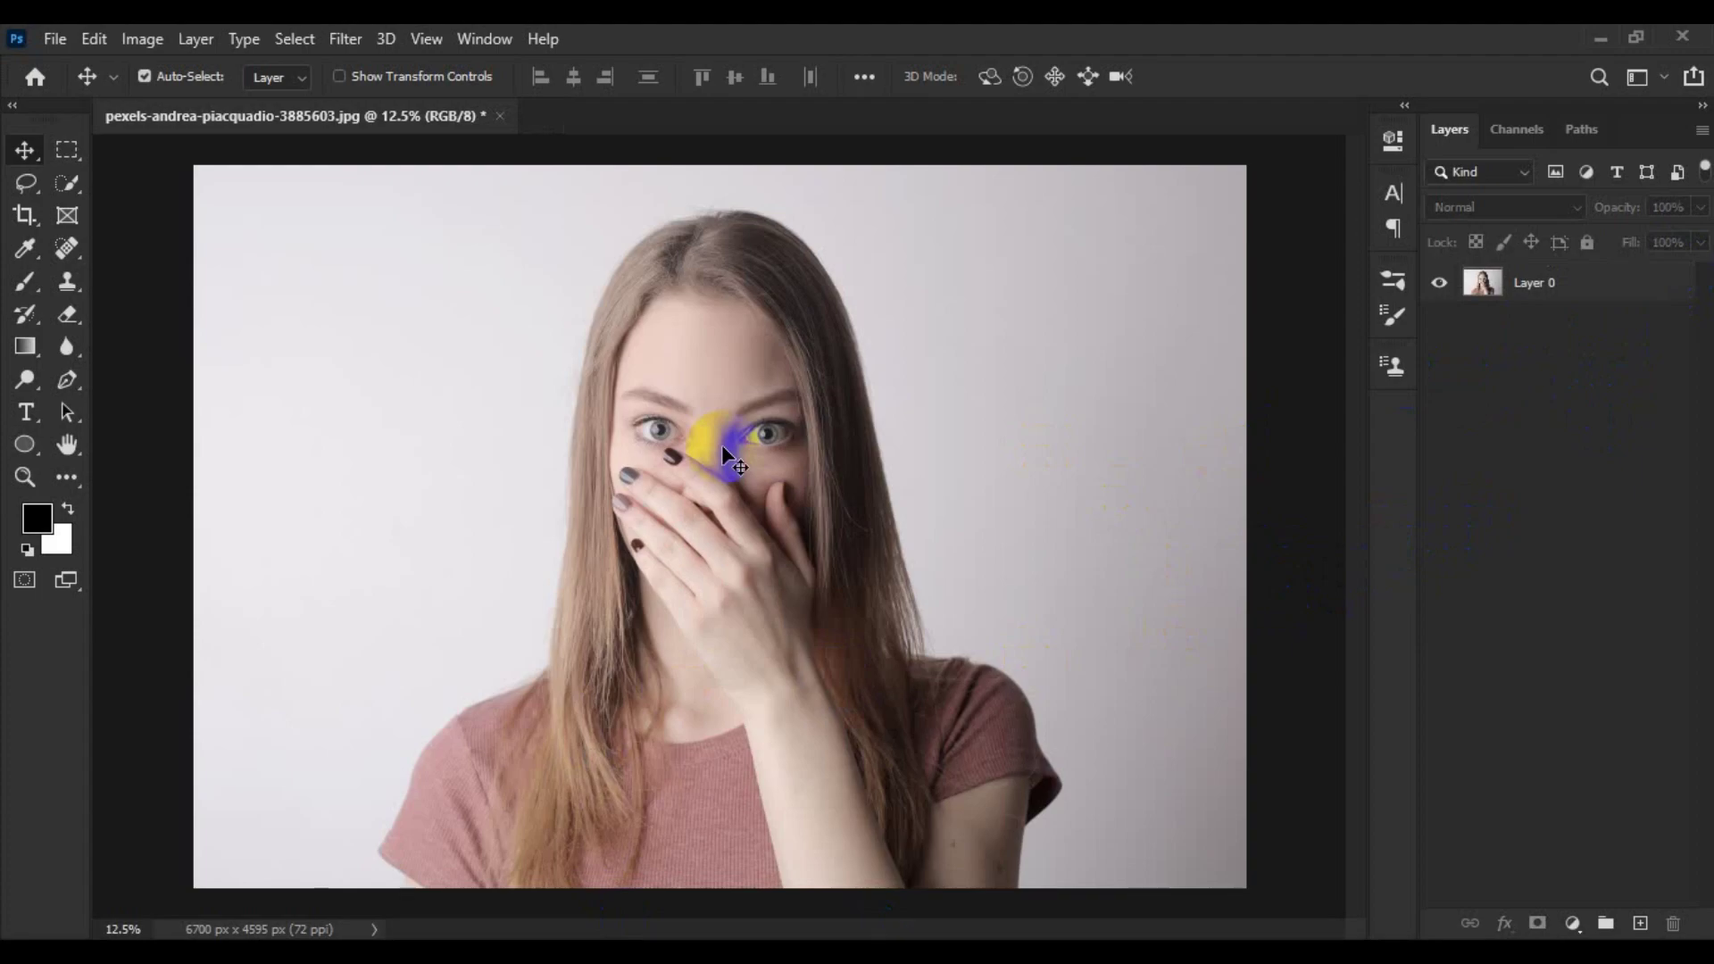
left_click(1541, 282)
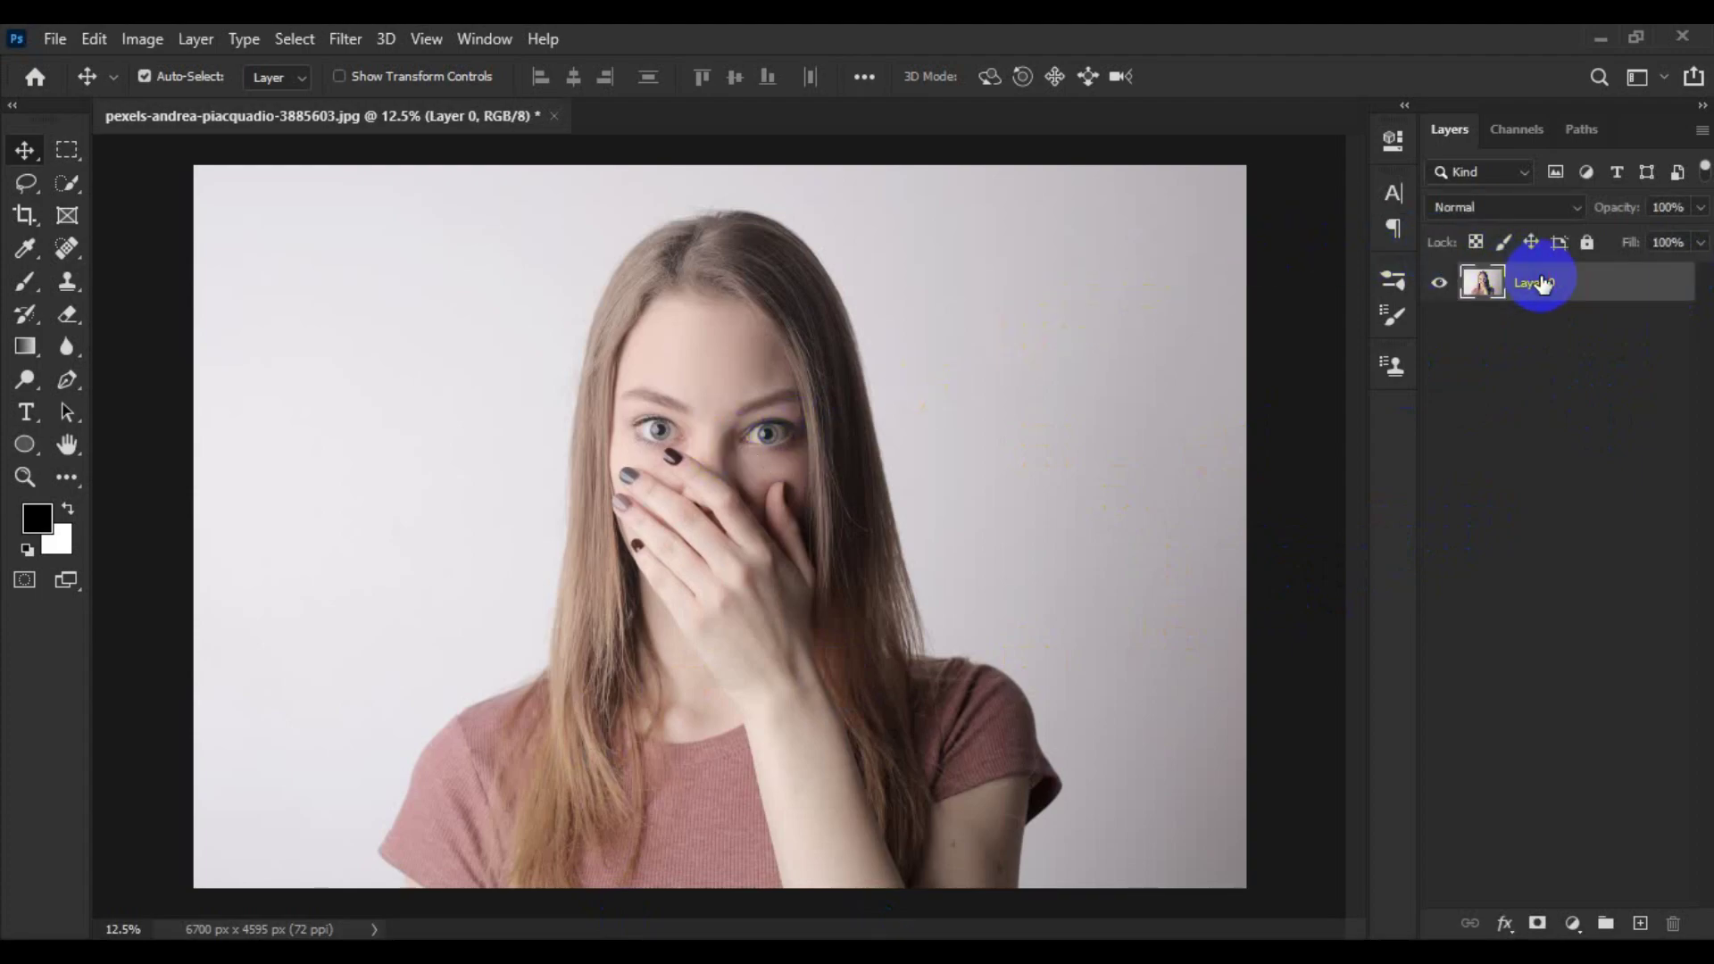
left_click(1640, 923)
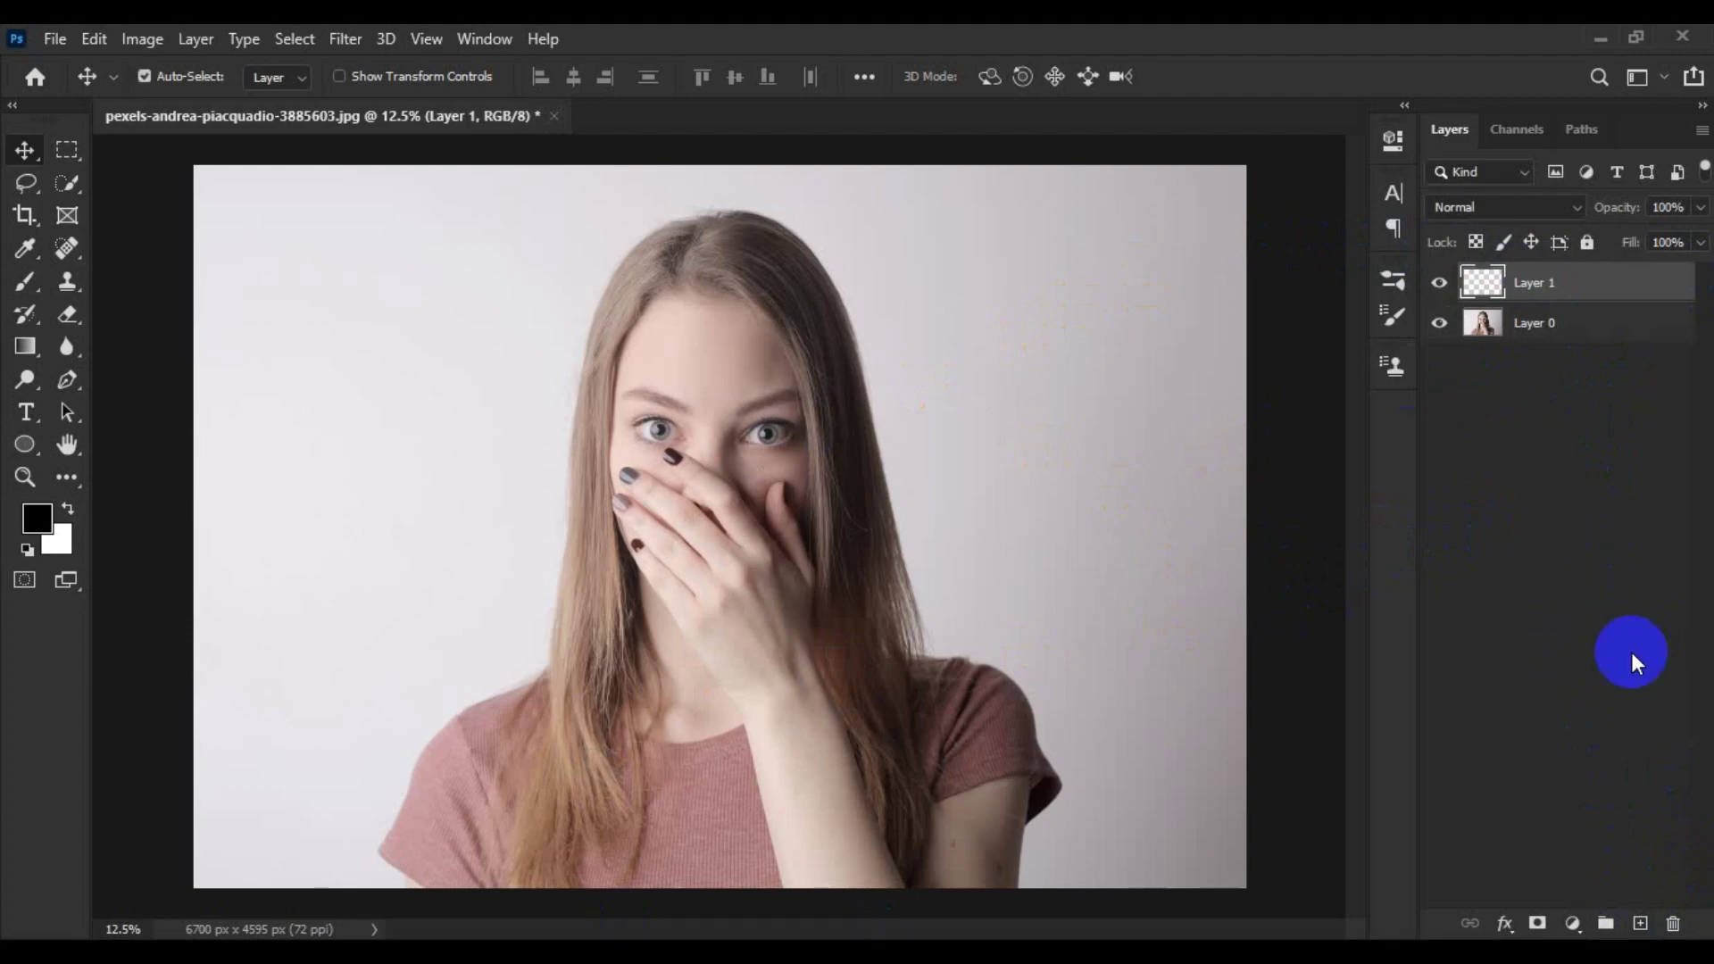
left_click(1672, 916)
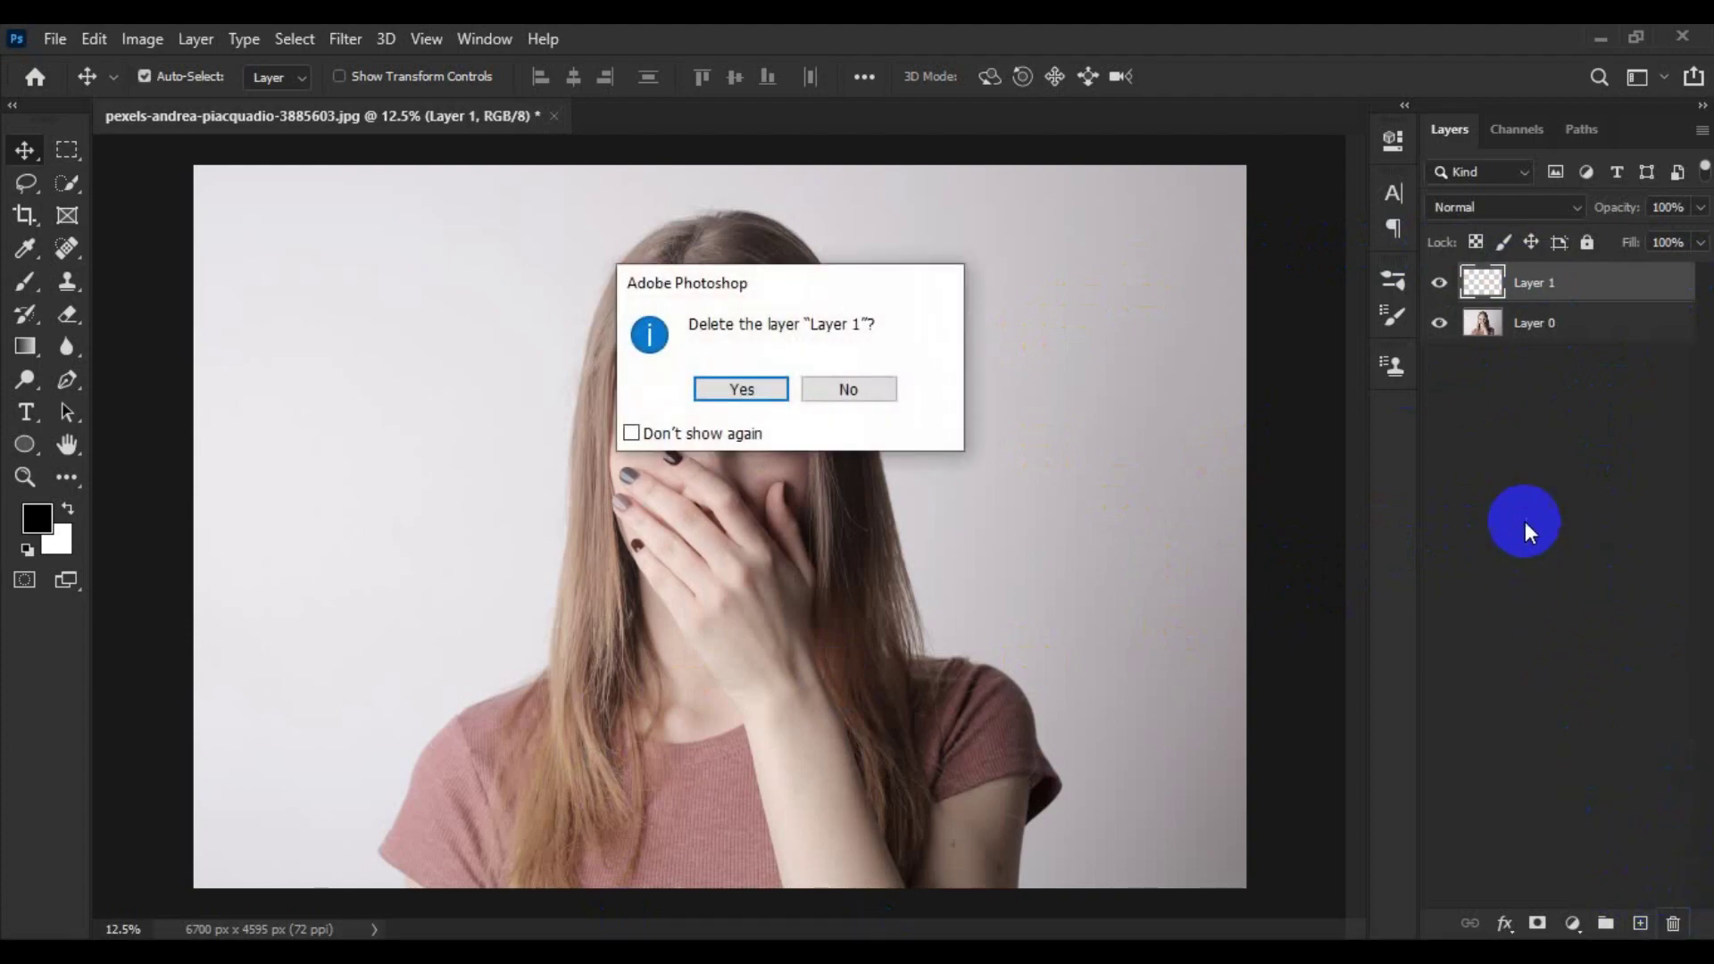
left_click(737, 388)
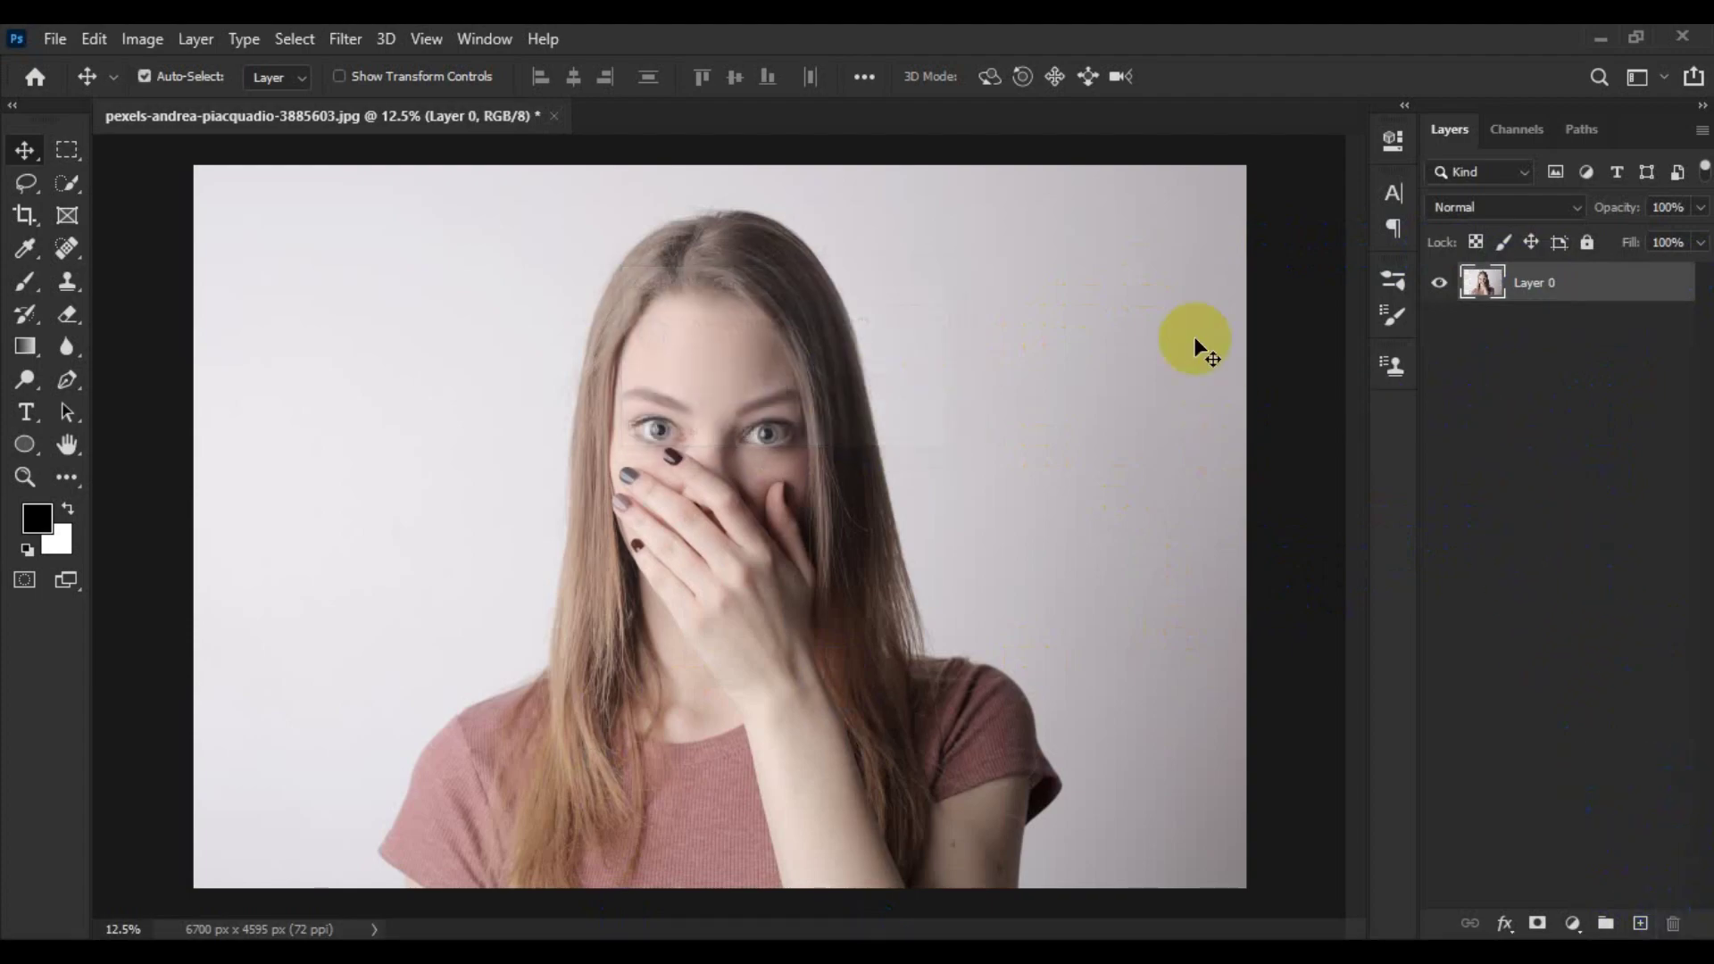
Duplicate Layer 0 and mask the copy to the woman using Select Subject
right_click(1568, 295)
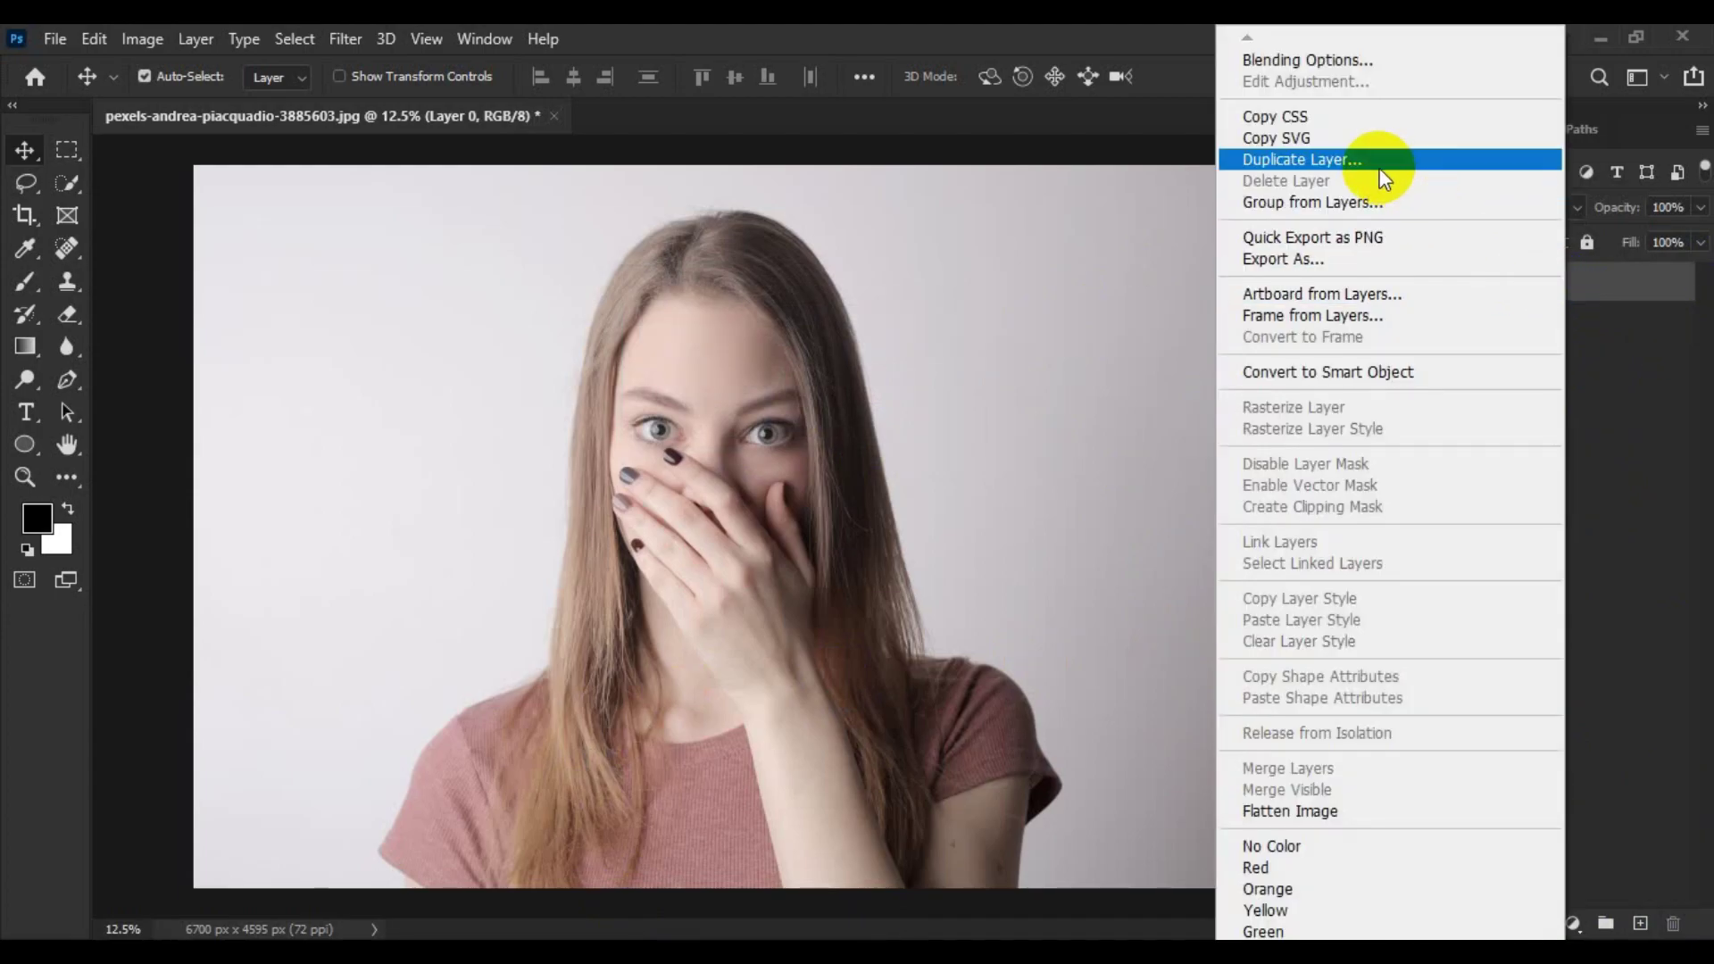
left_click(1382, 170)
left_click(1062, 264)
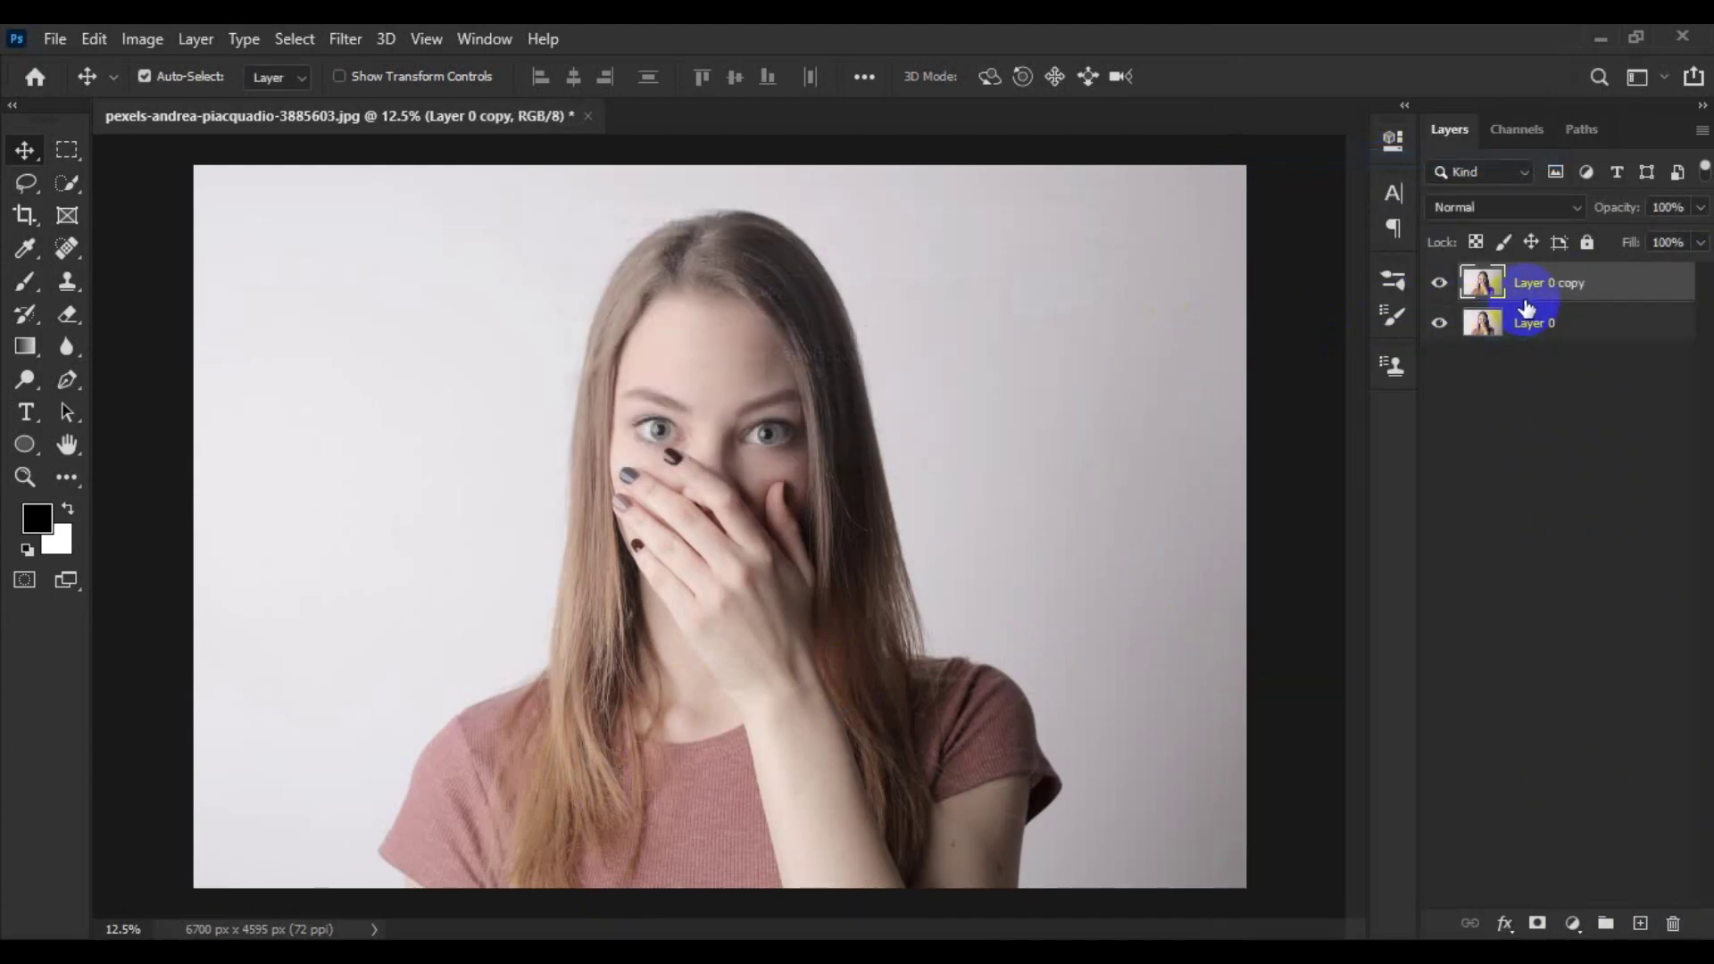
left_click(78, 184)
left_click(719, 80)
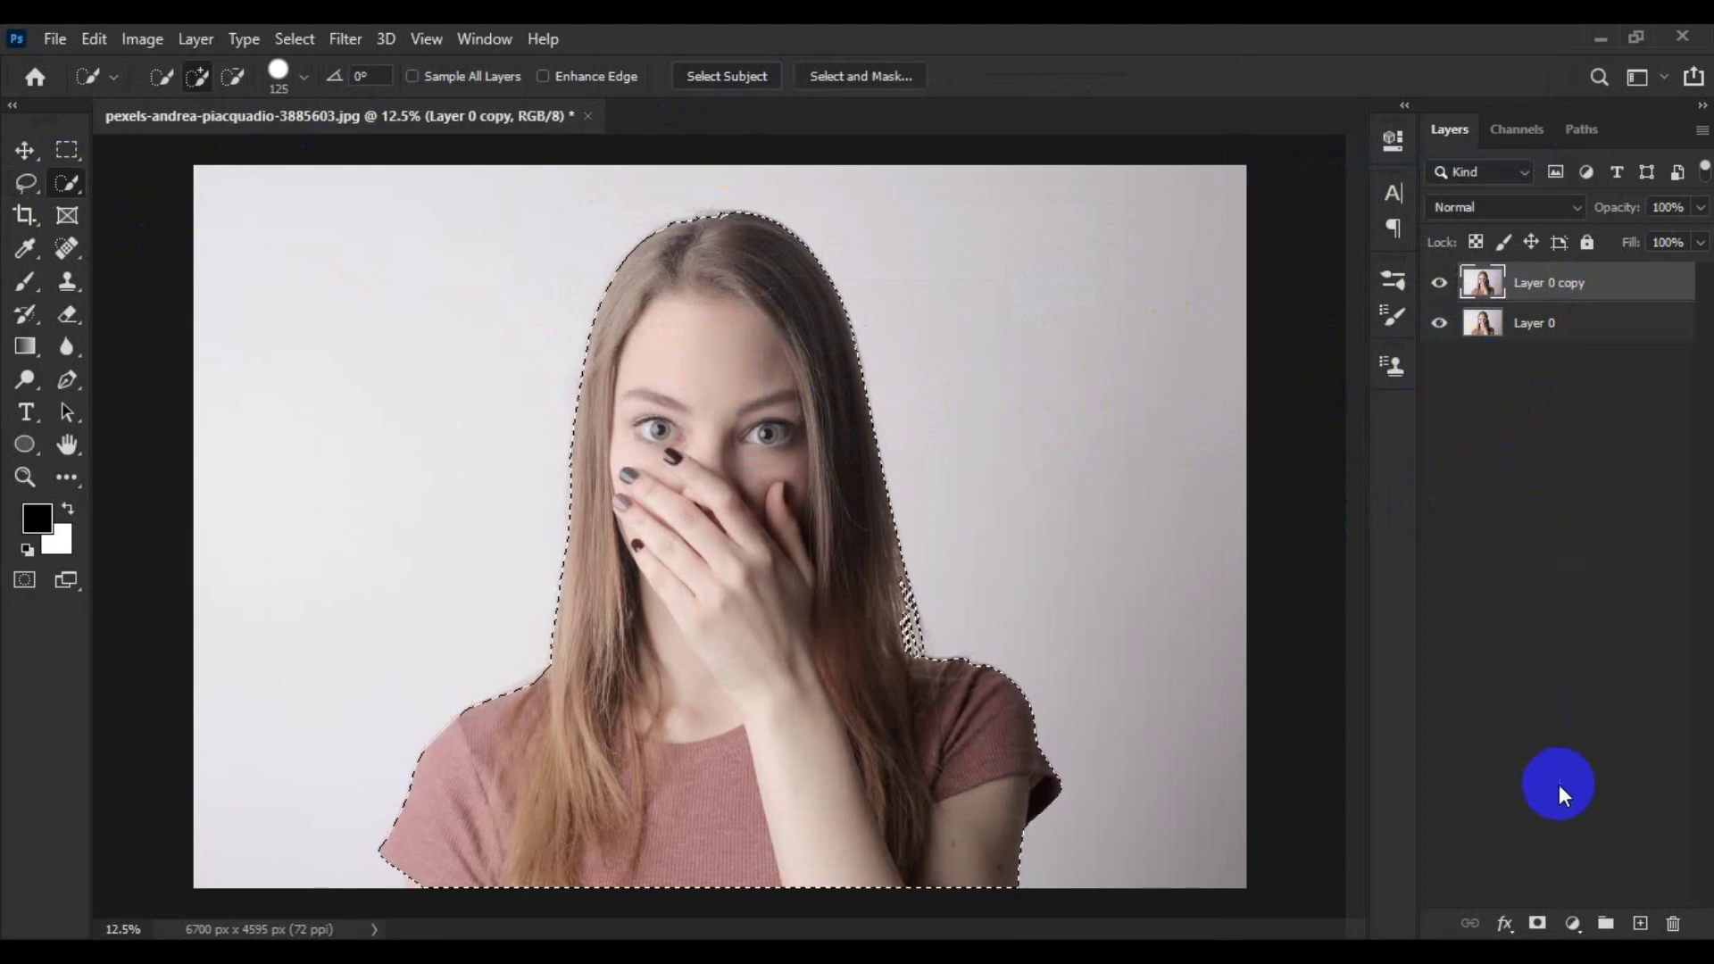
left_click(1535, 922)
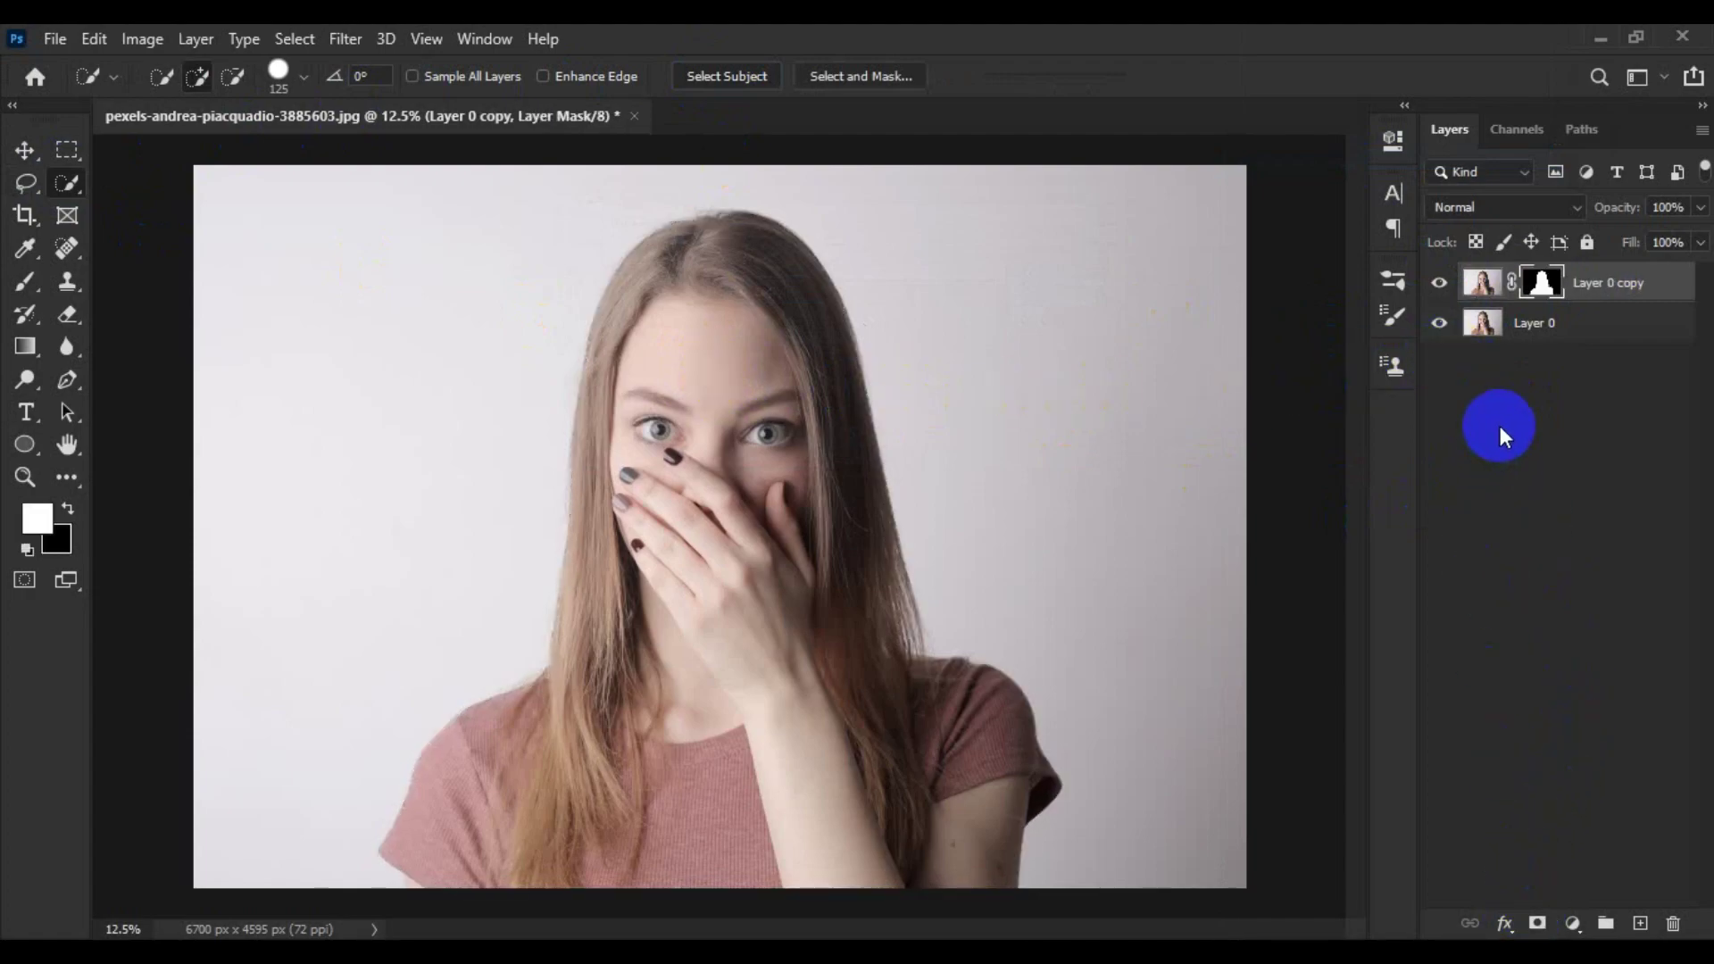
Make a second copy of the masked layer, Layer 0 copy 2, and deselect all layers
left_click(1607, 291)
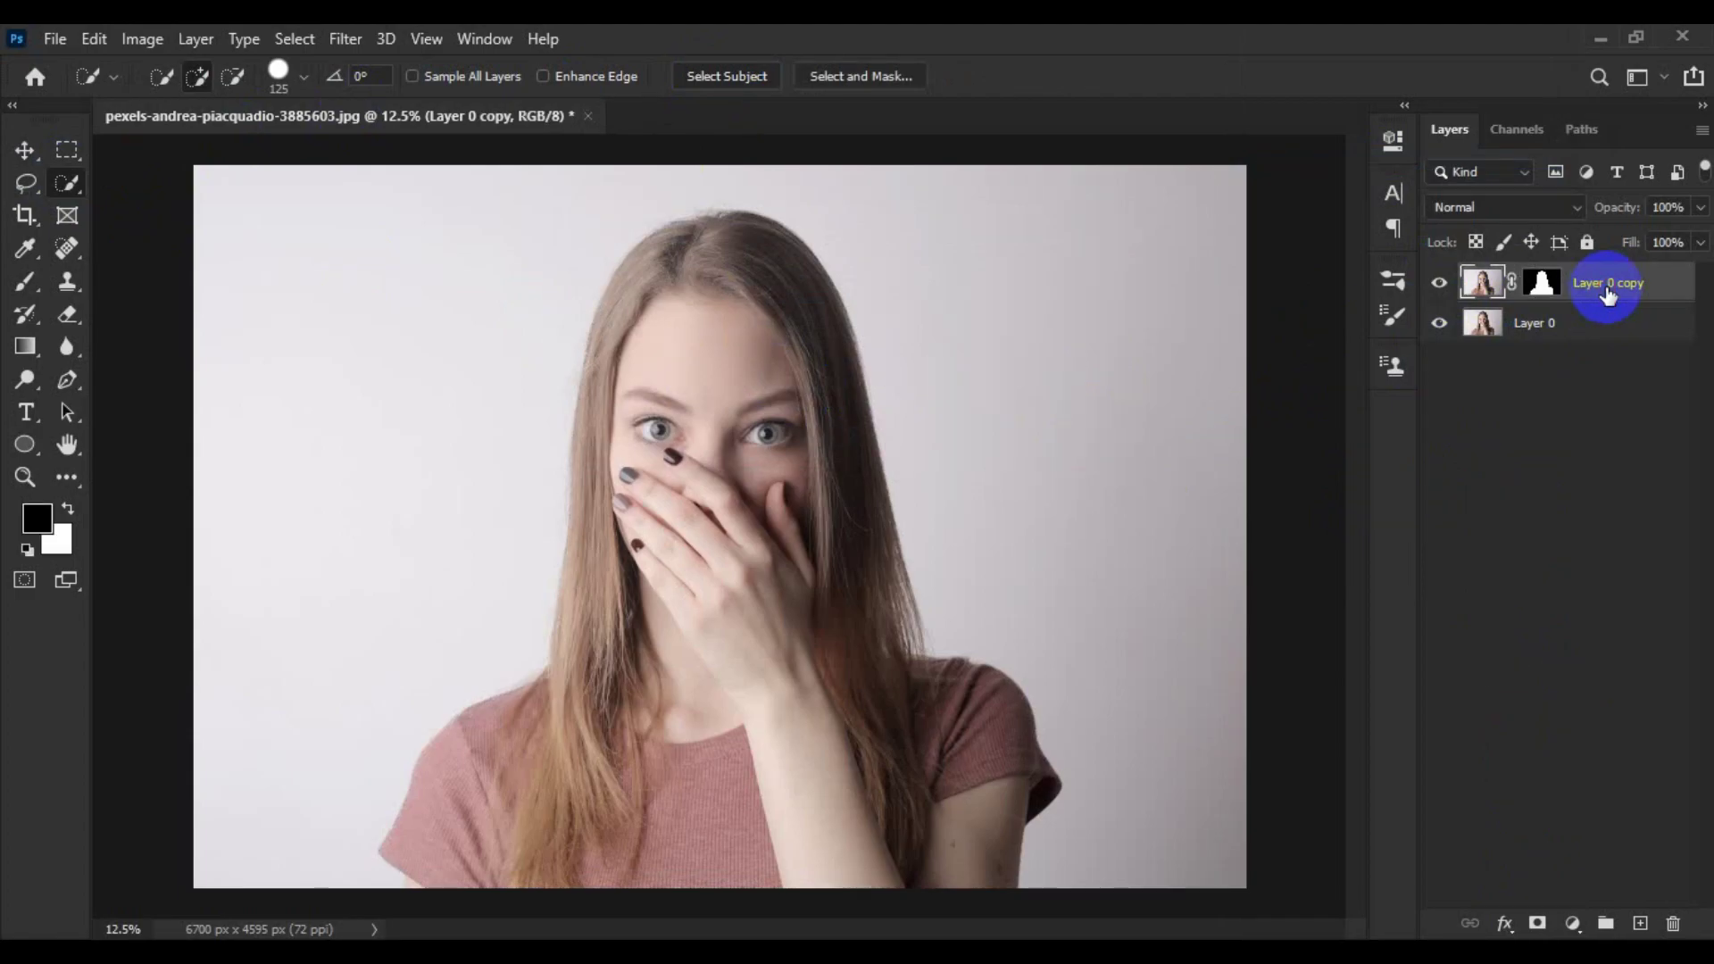
left_click_drag(1611, 290, 1640, 922)
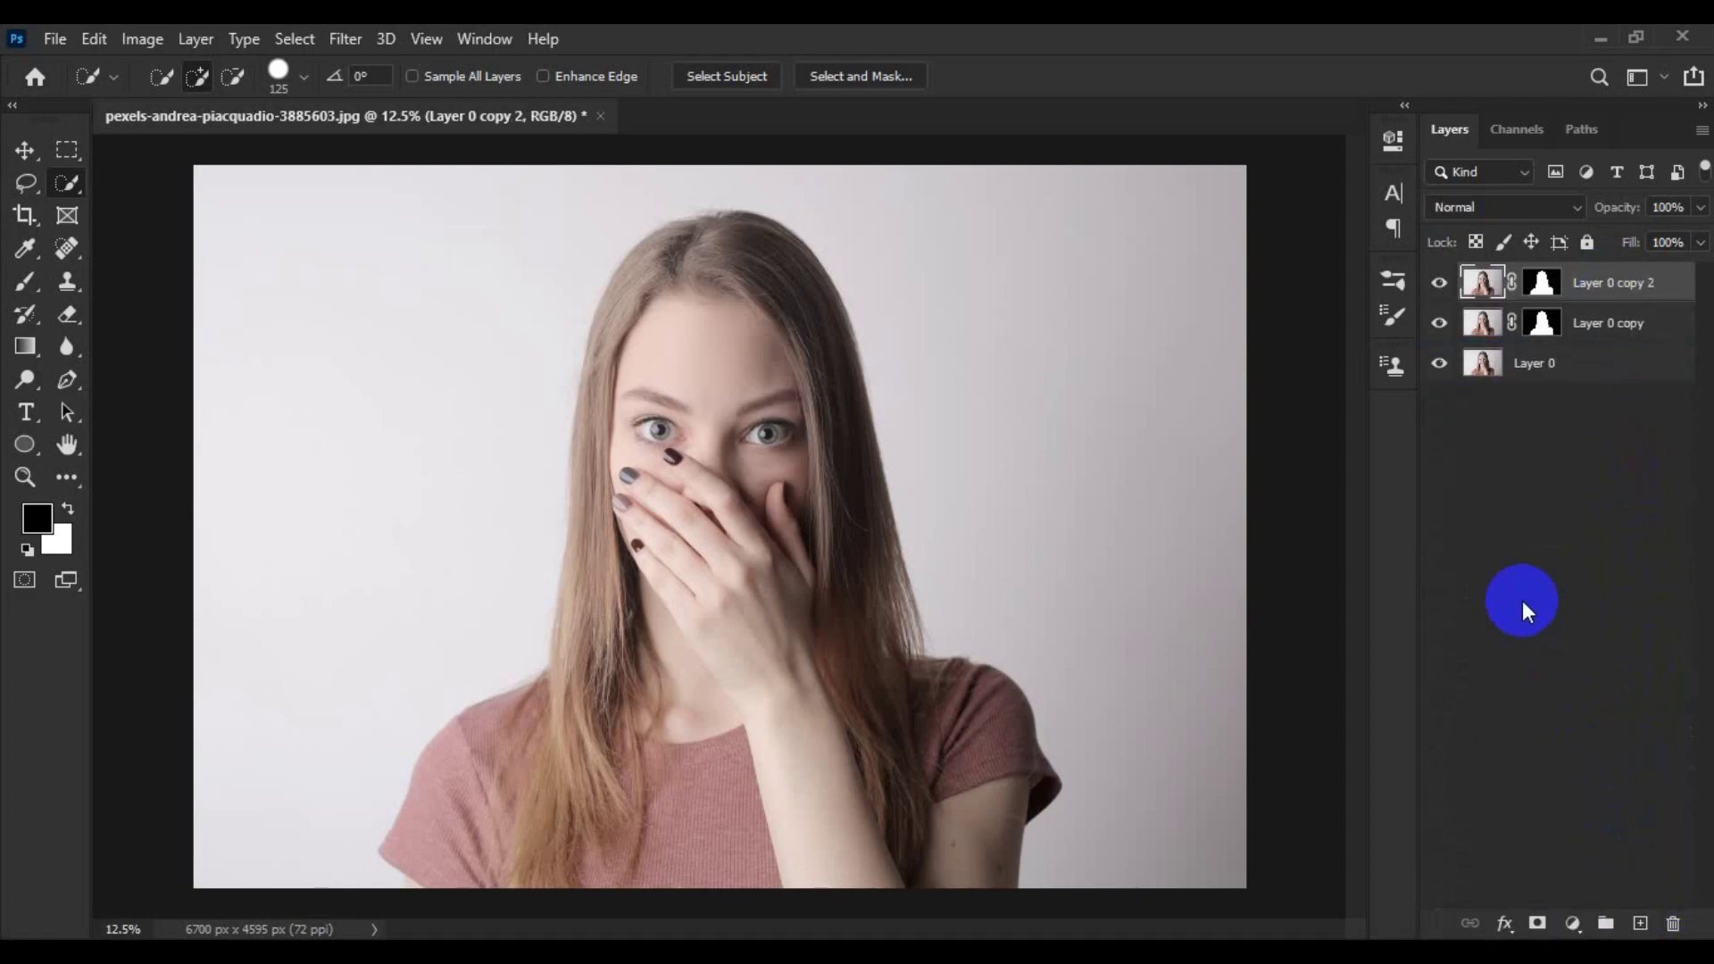
left_click(1522, 601)
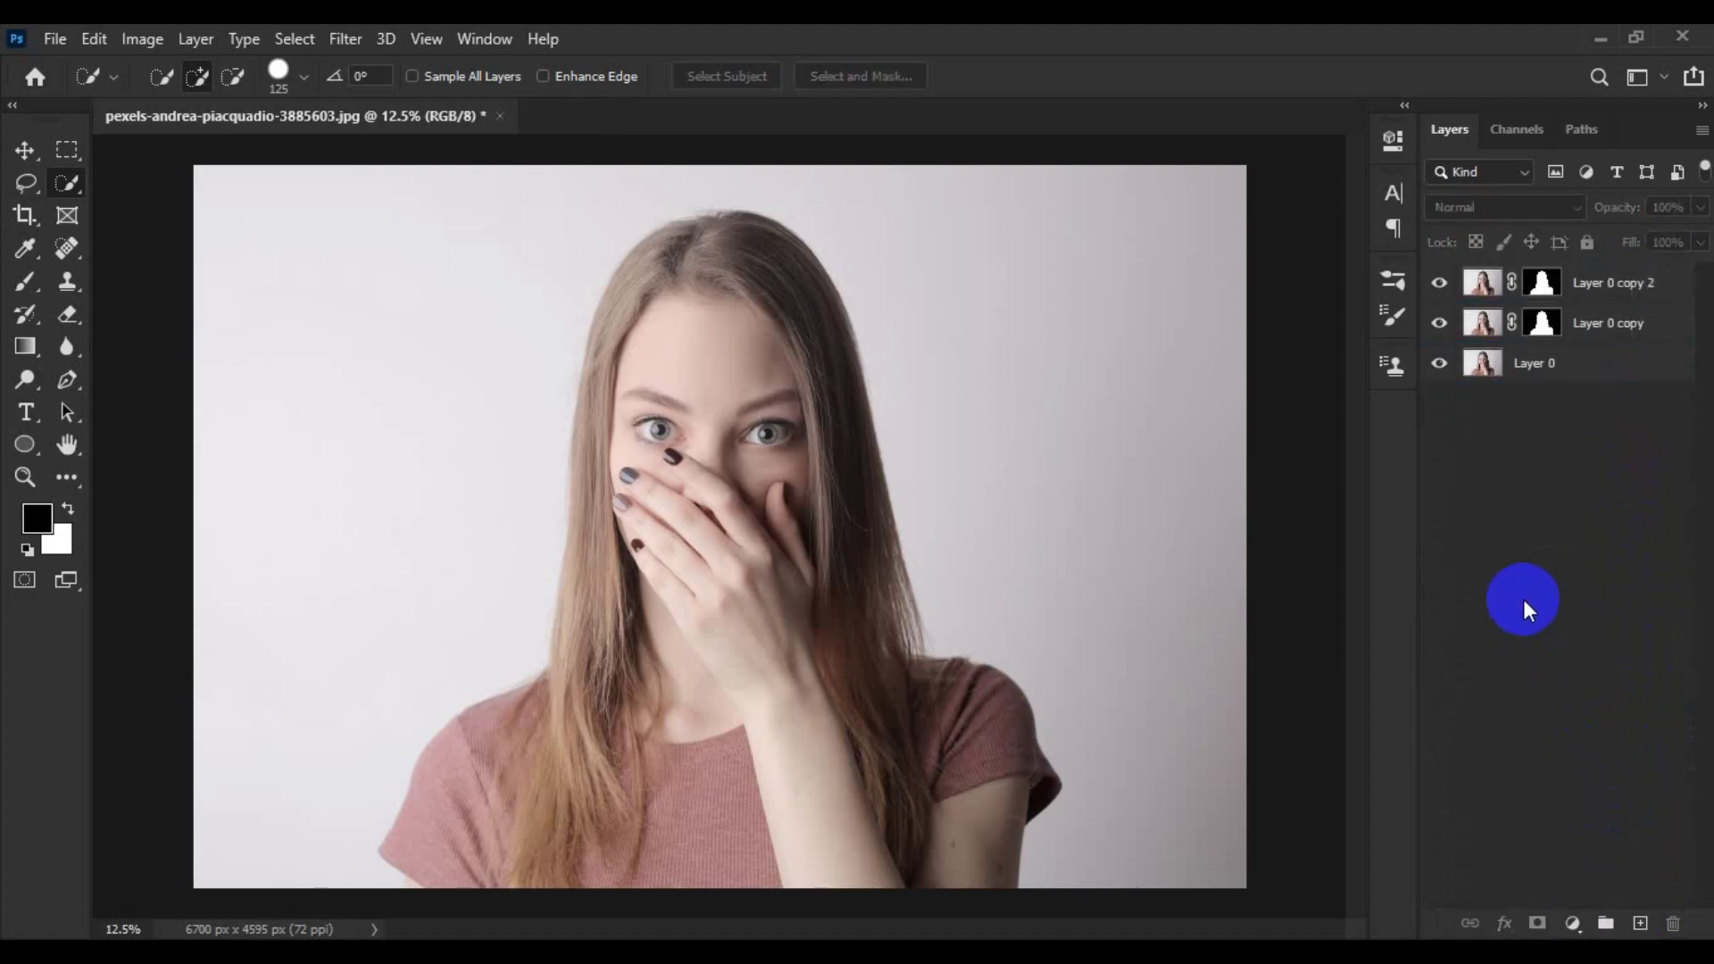
Add a black-to-white Gradient Map 1 adjustment layer on top, leaving Reverse off
left_click(1573, 922)
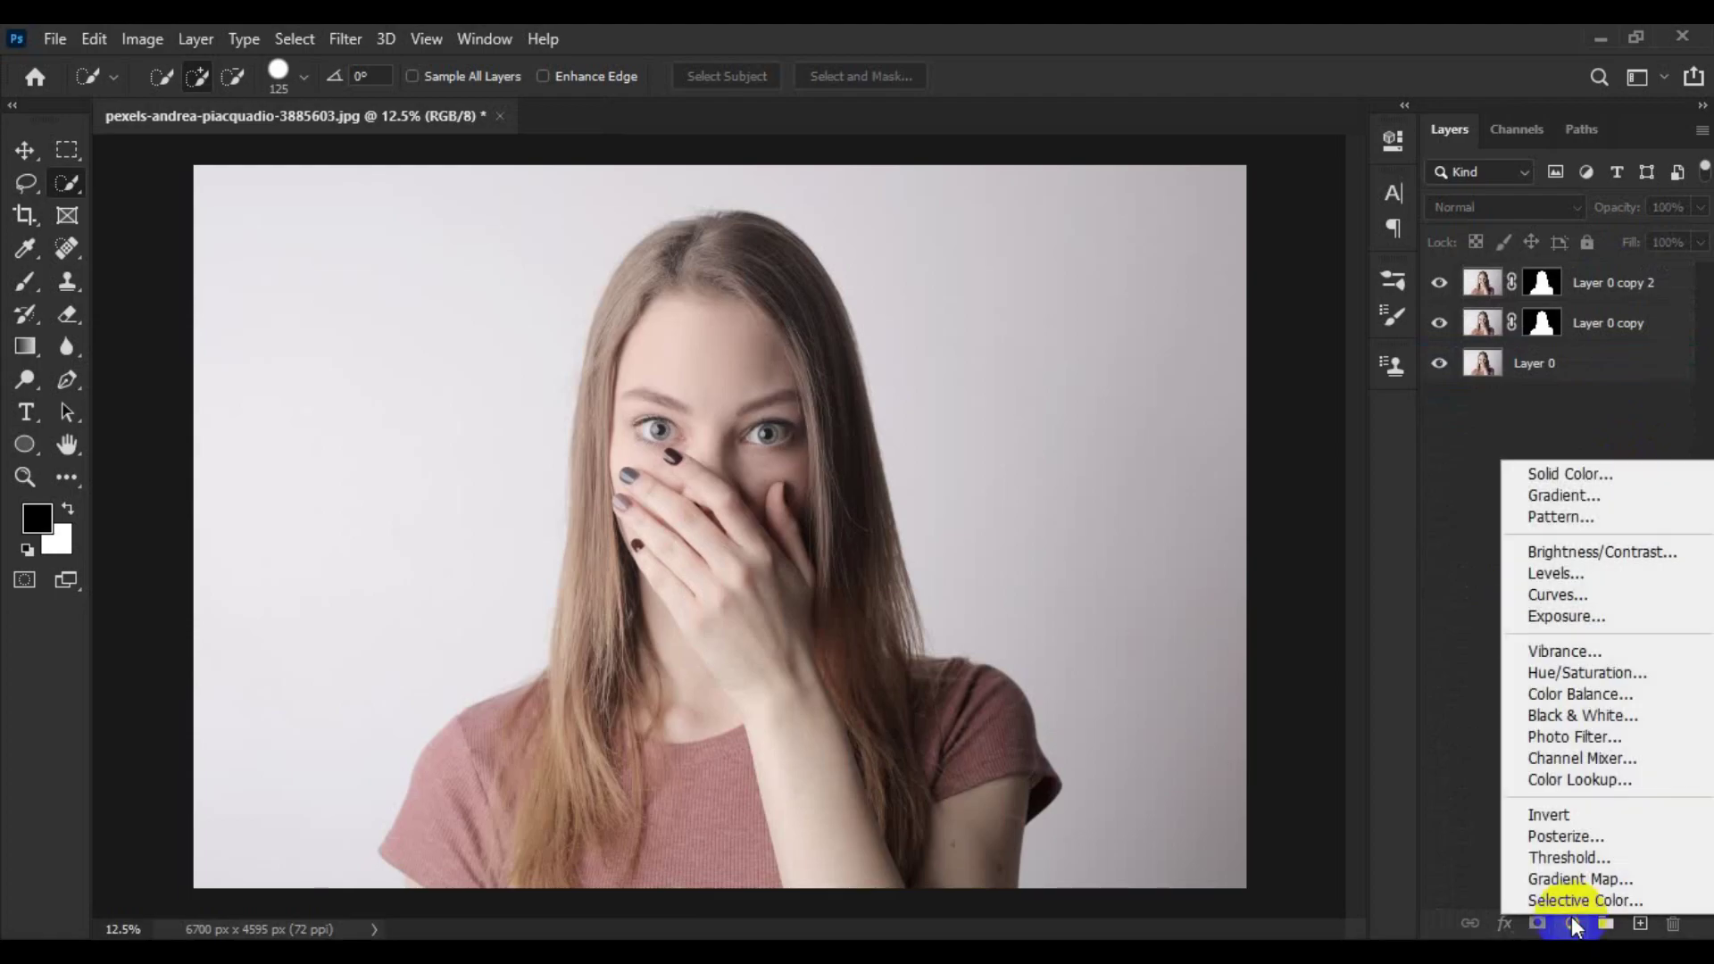
left_click(1568, 881)
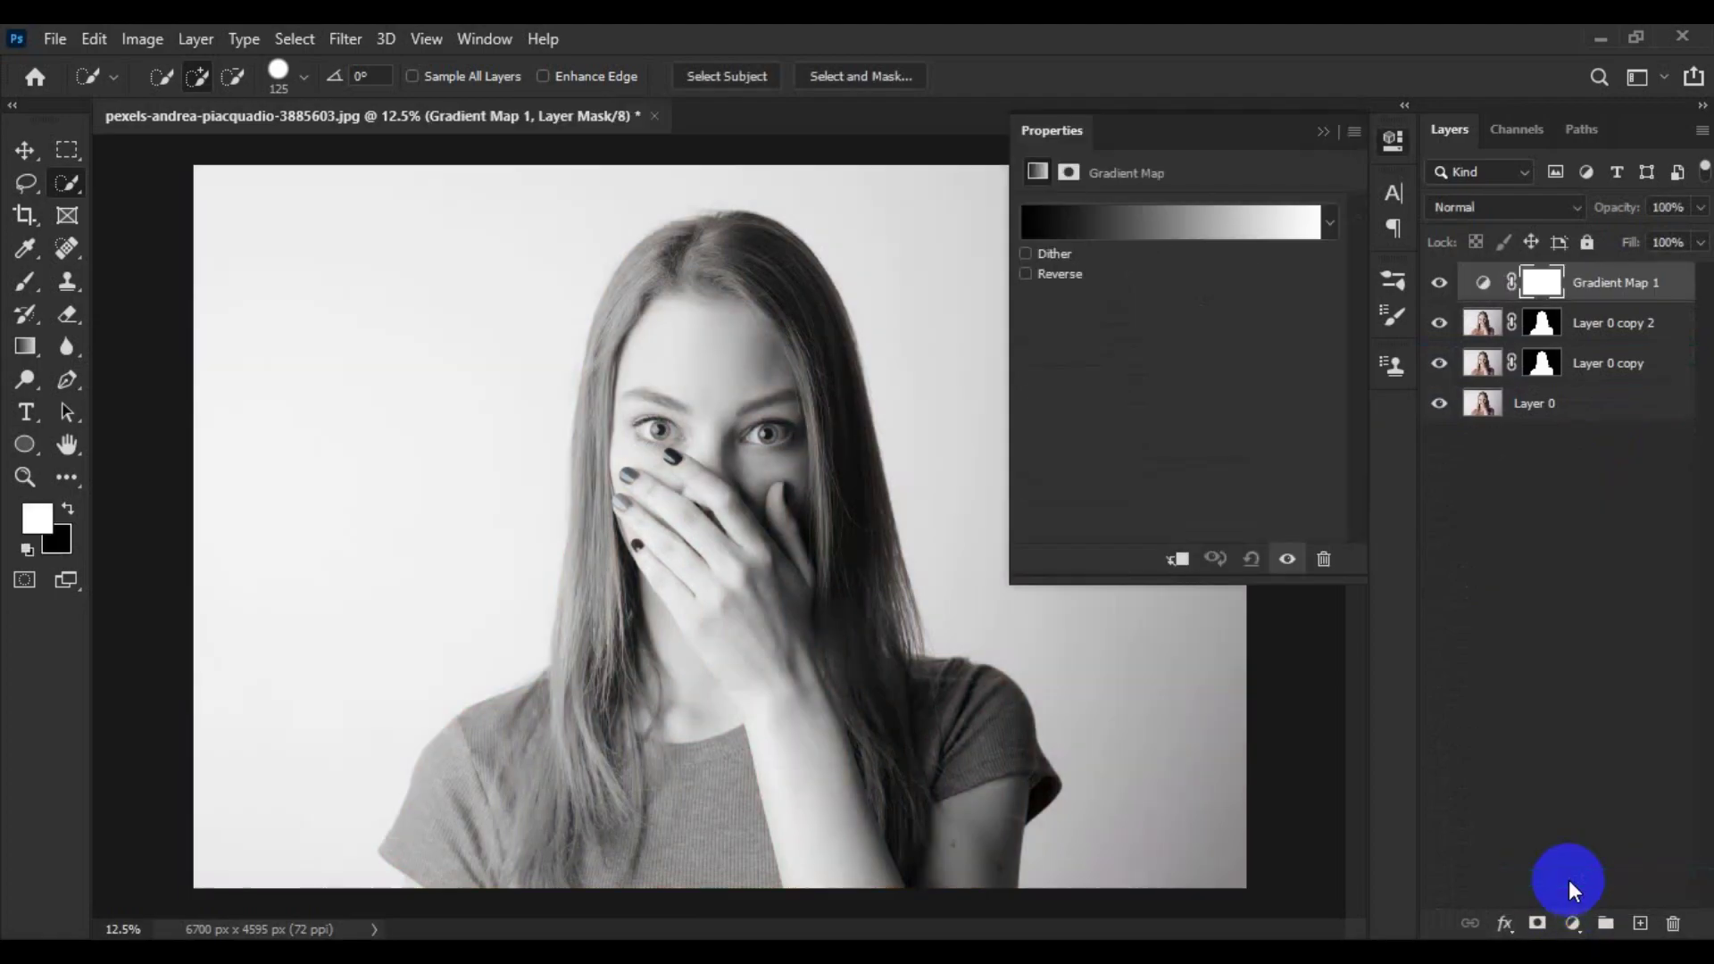
left_click(1047, 273)
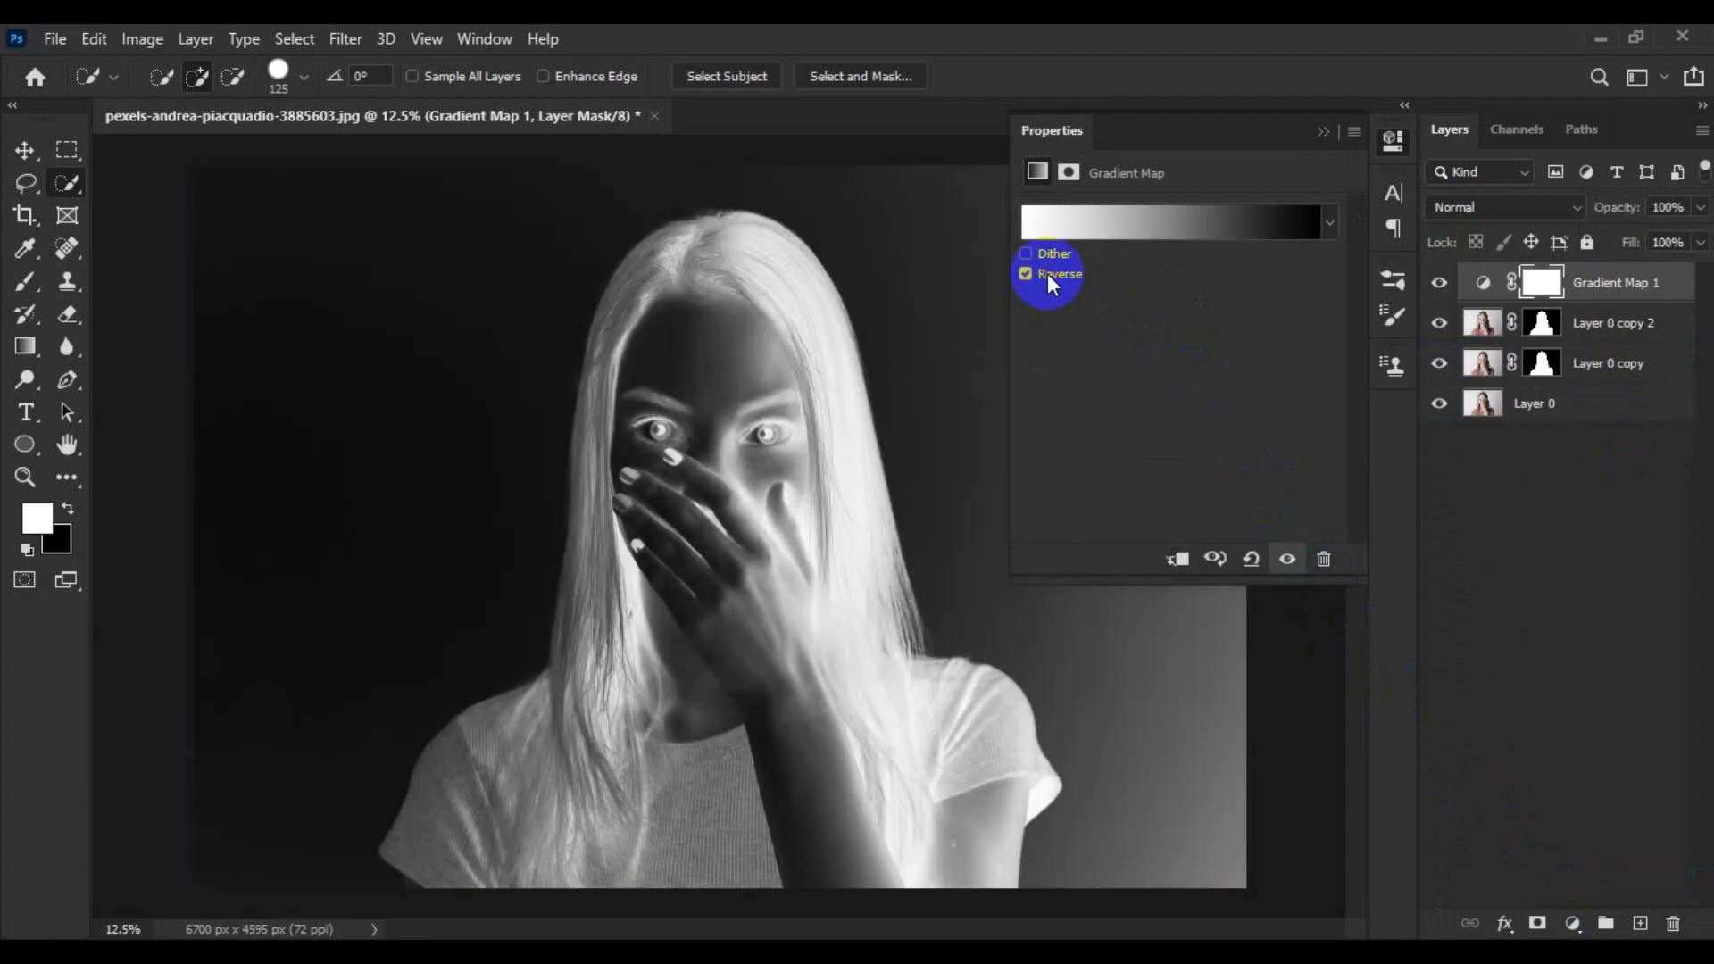
left_click(1048, 258)
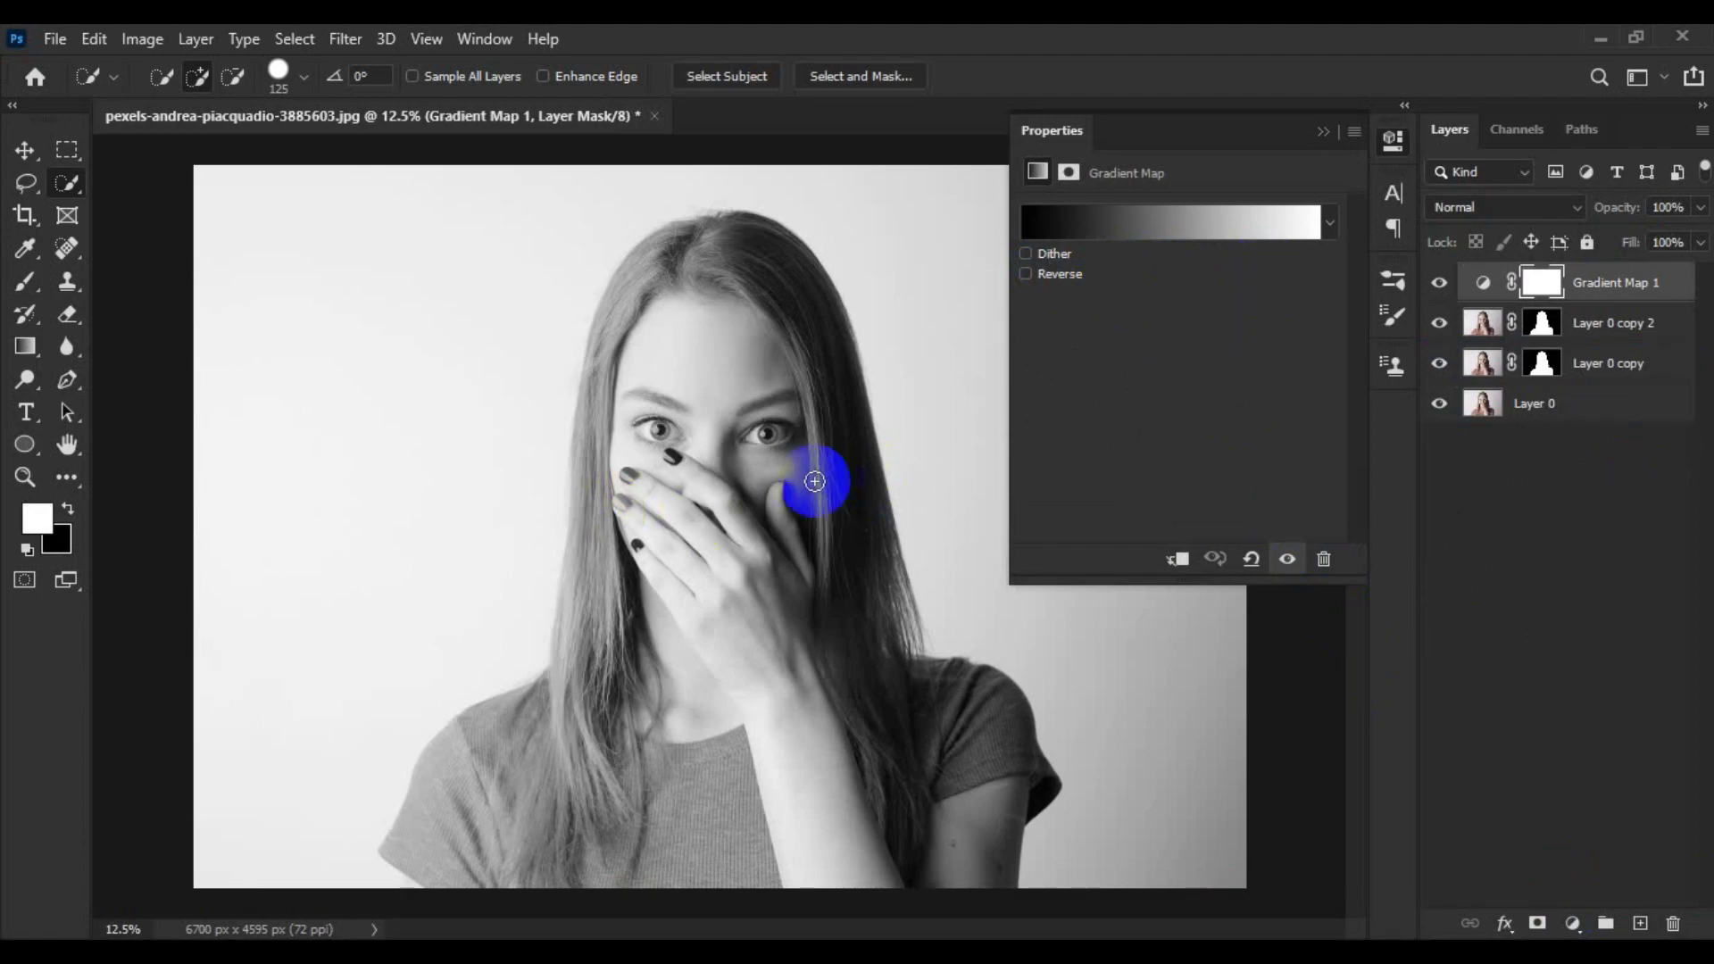
left_click(1299, 221)
left_click(1329, 136)
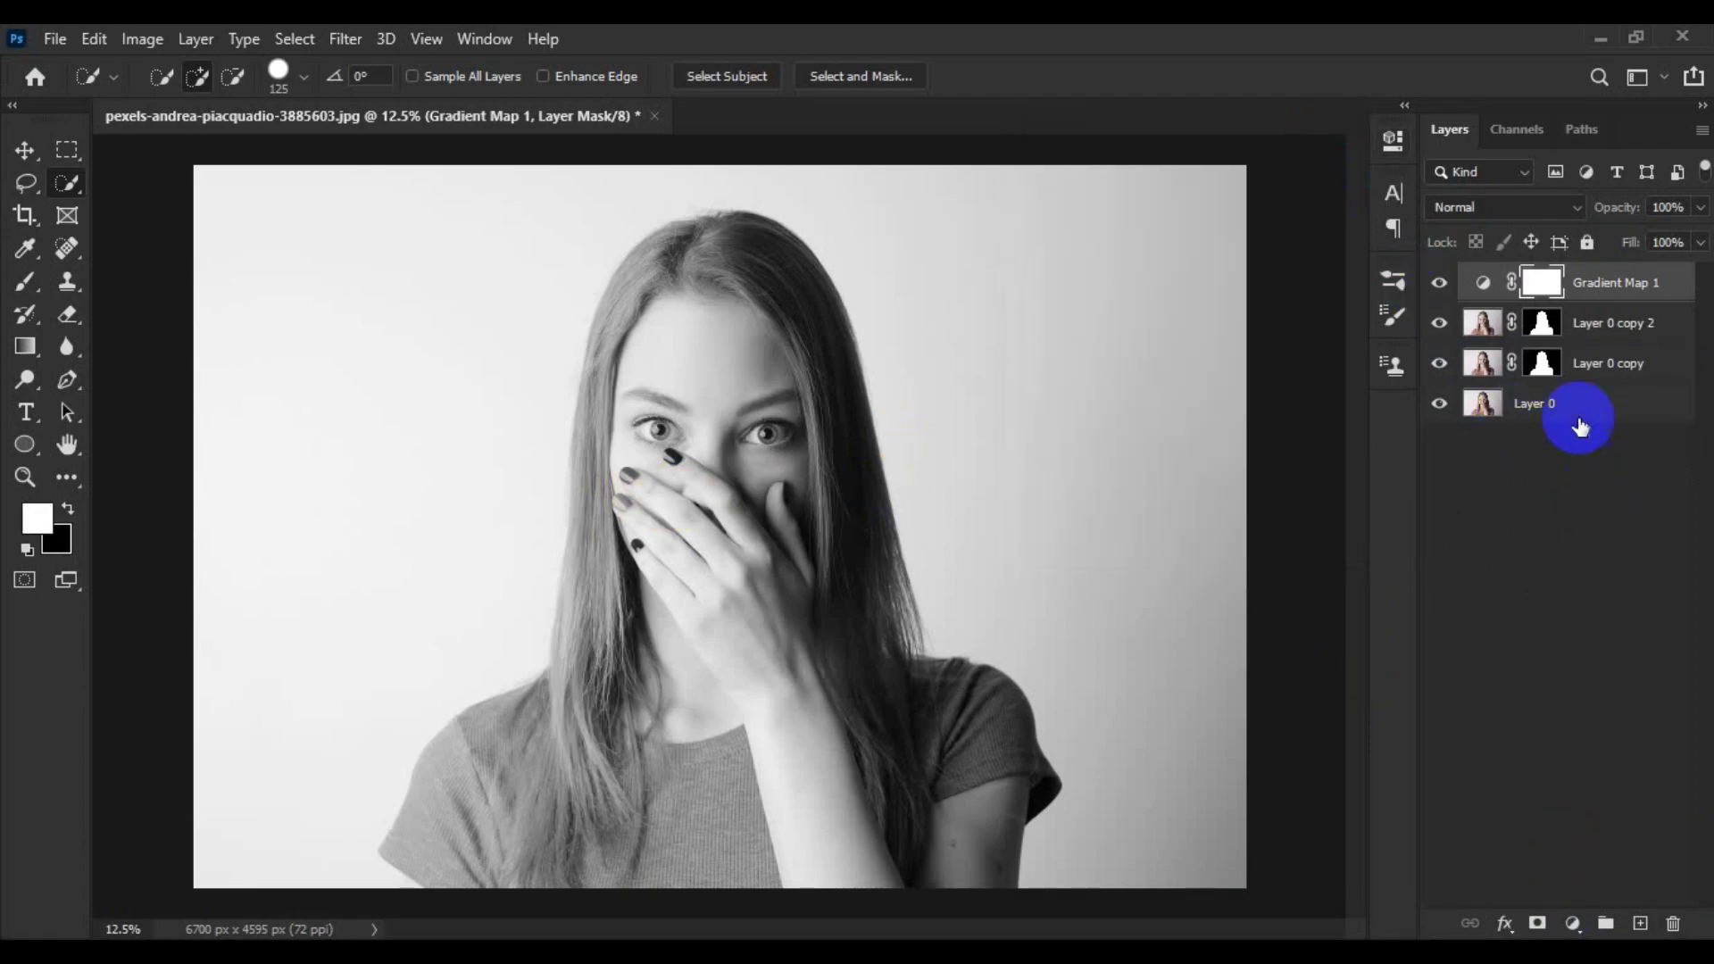
left_click(1604, 322)
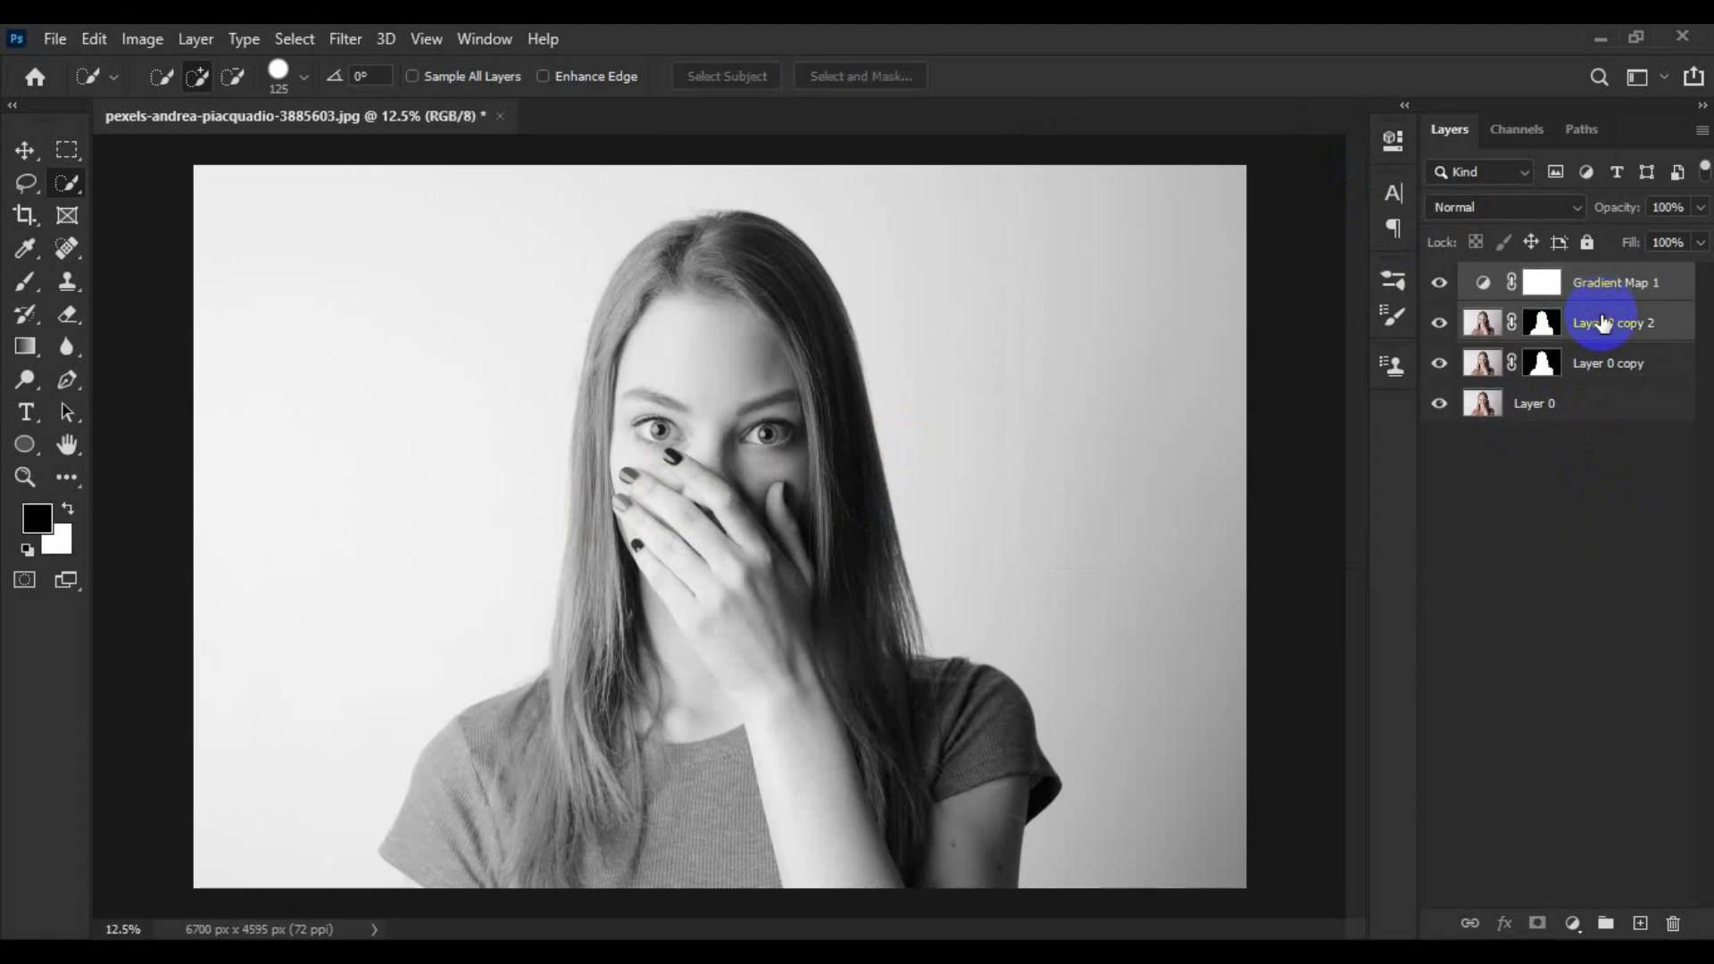
Convert Gradient Map 1 and Layer 0 copy 2 into one smart object, then open the Filter menu
right_click(1604, 322)
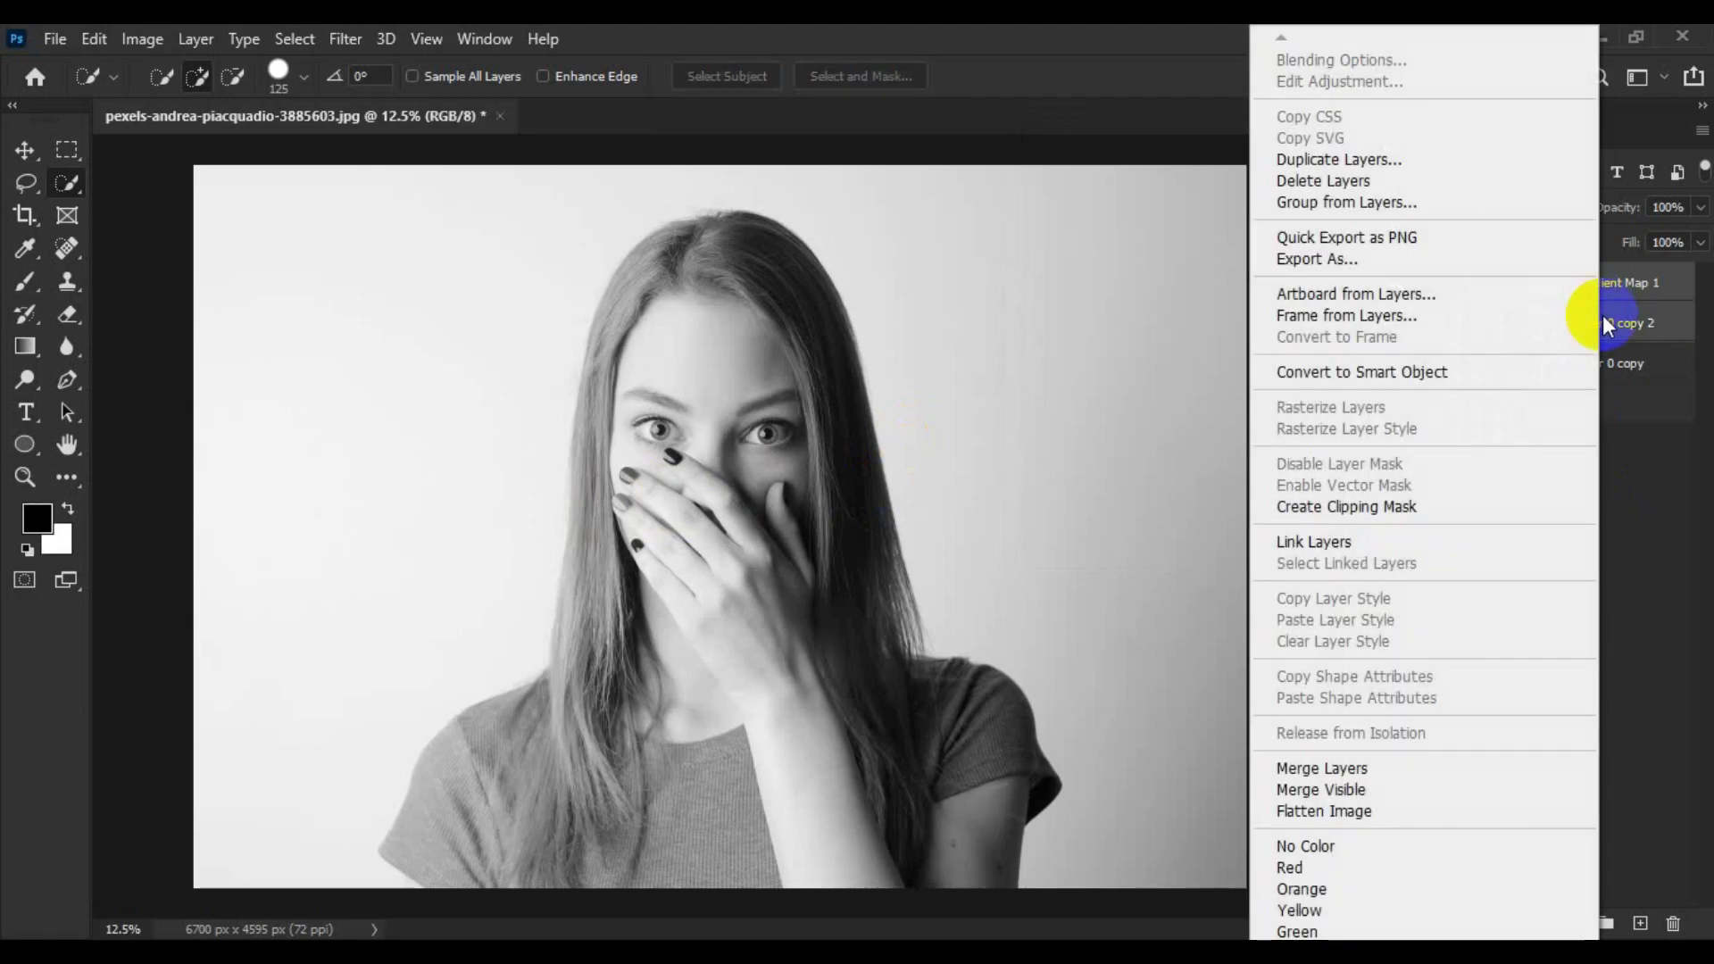
left_click(1482, 371)
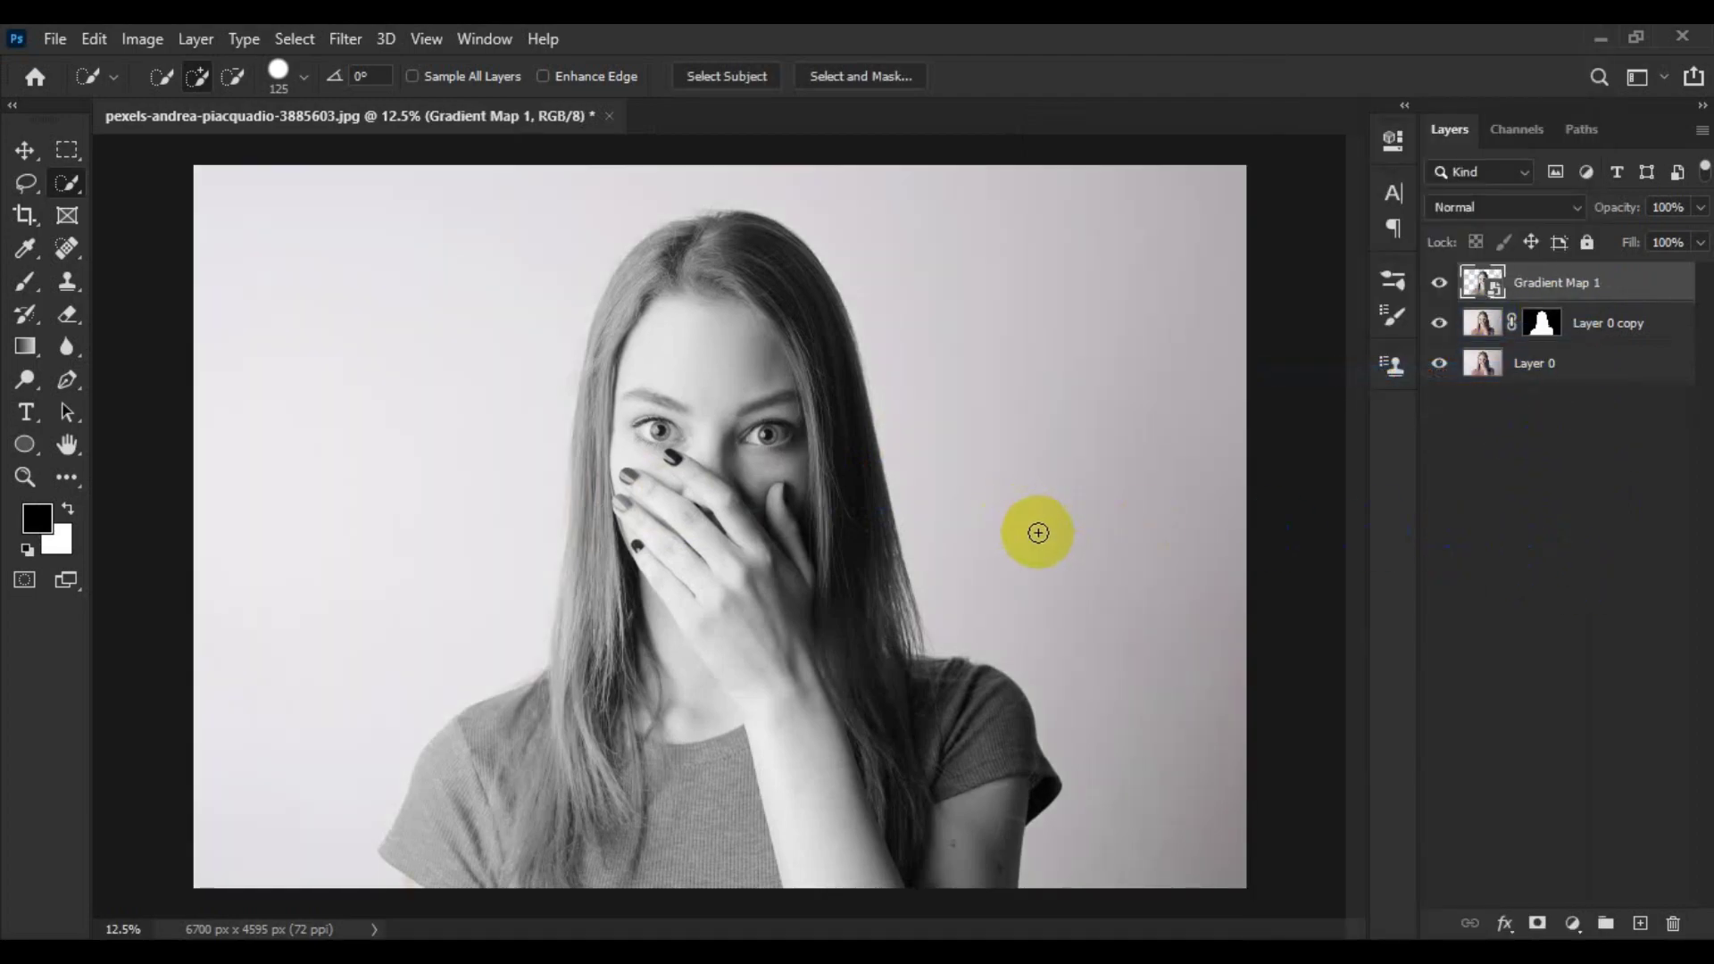
left_click(760, 521)
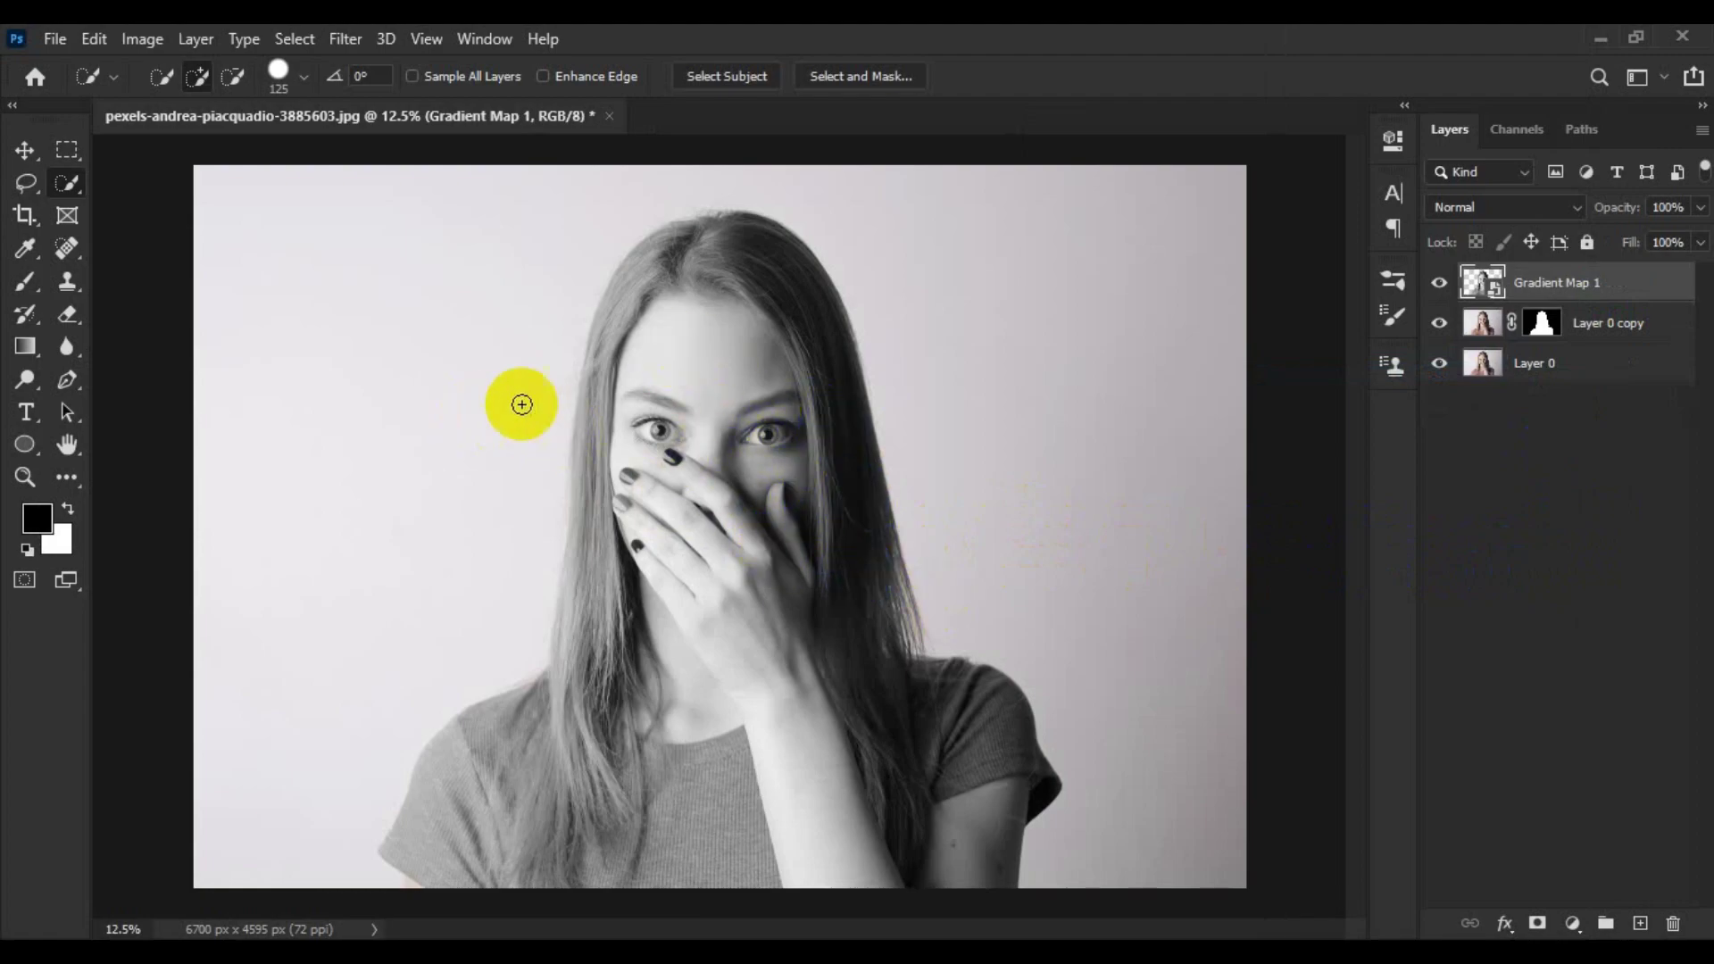
left_click(343, 40)
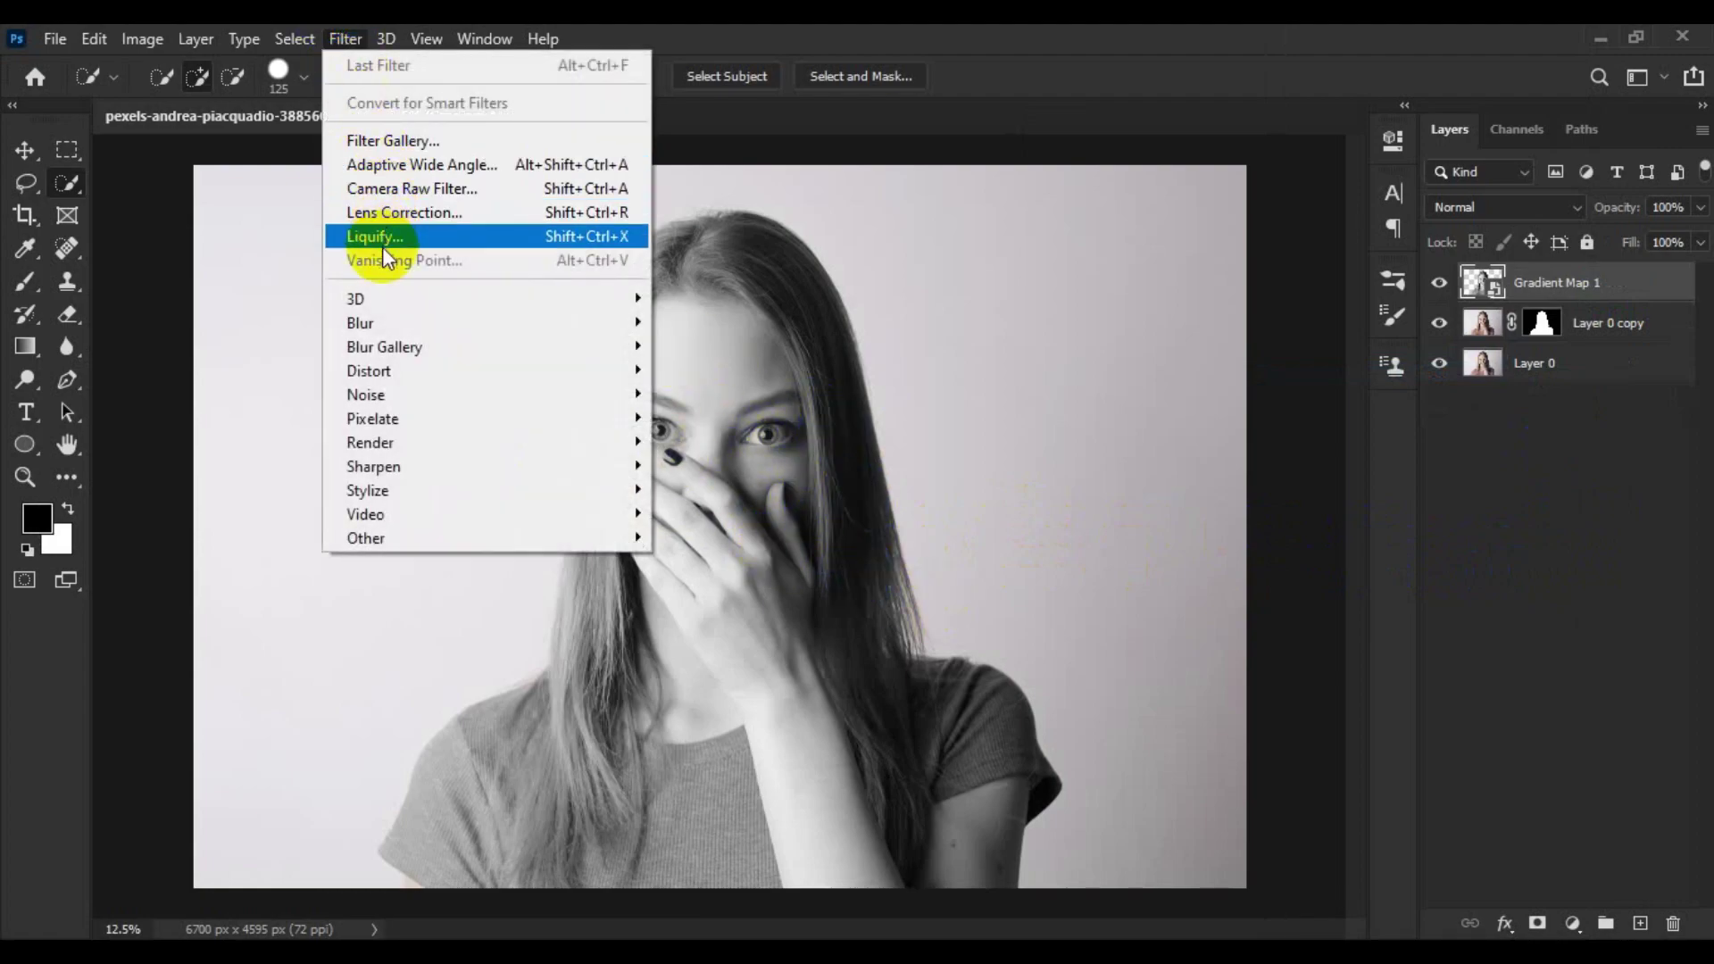
Open Liquify on the black-and-white smart object with brush size 700 and pressure 100
left_click(379, 232)
left_click(1026, 444)
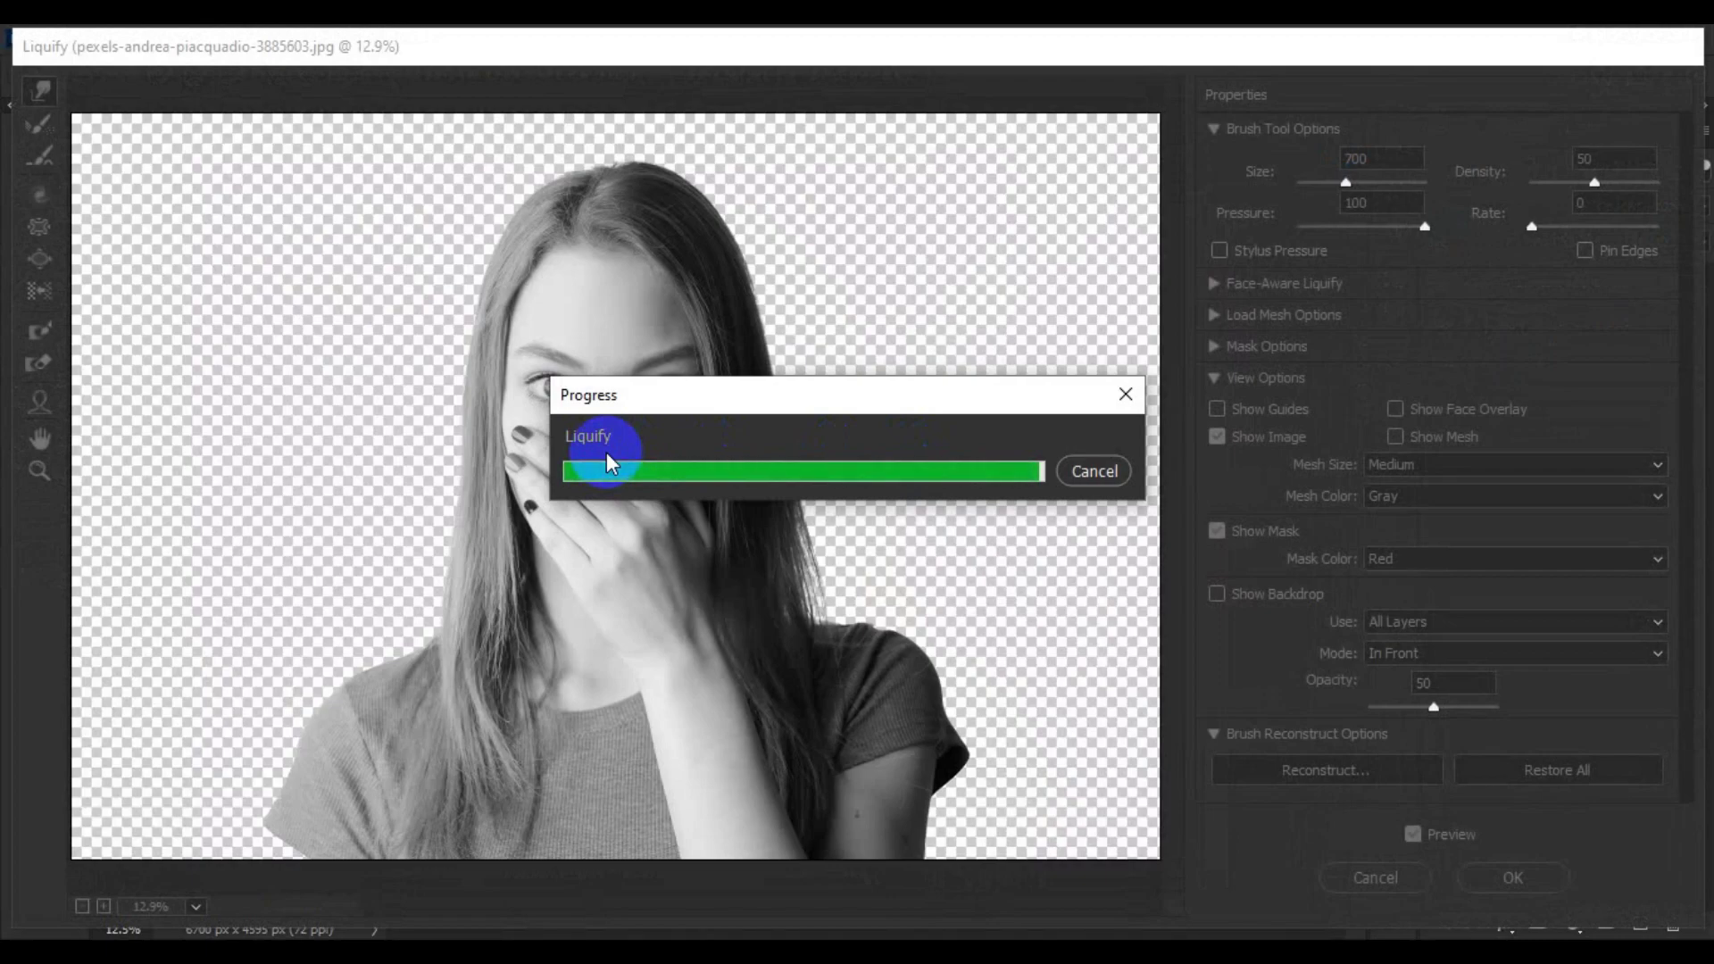
left_click(1143, 55)
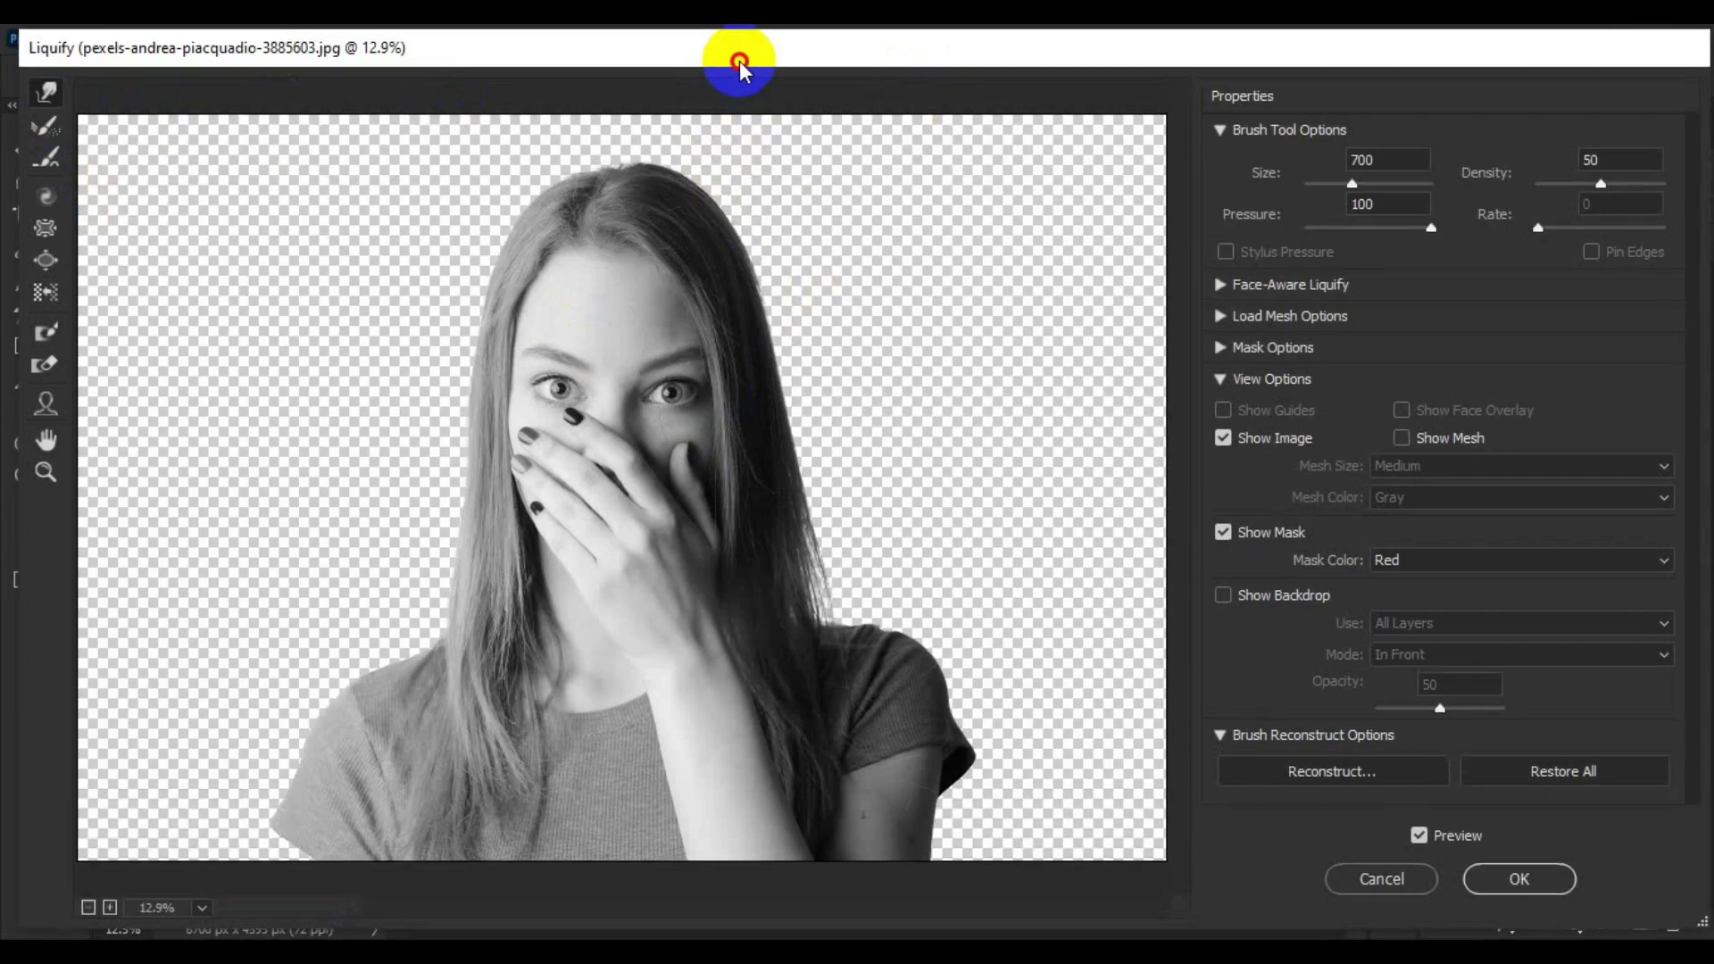
Set the Forward Warp brush to 500 and smear the left hair rightward across the eyes
left_click(610, 426)
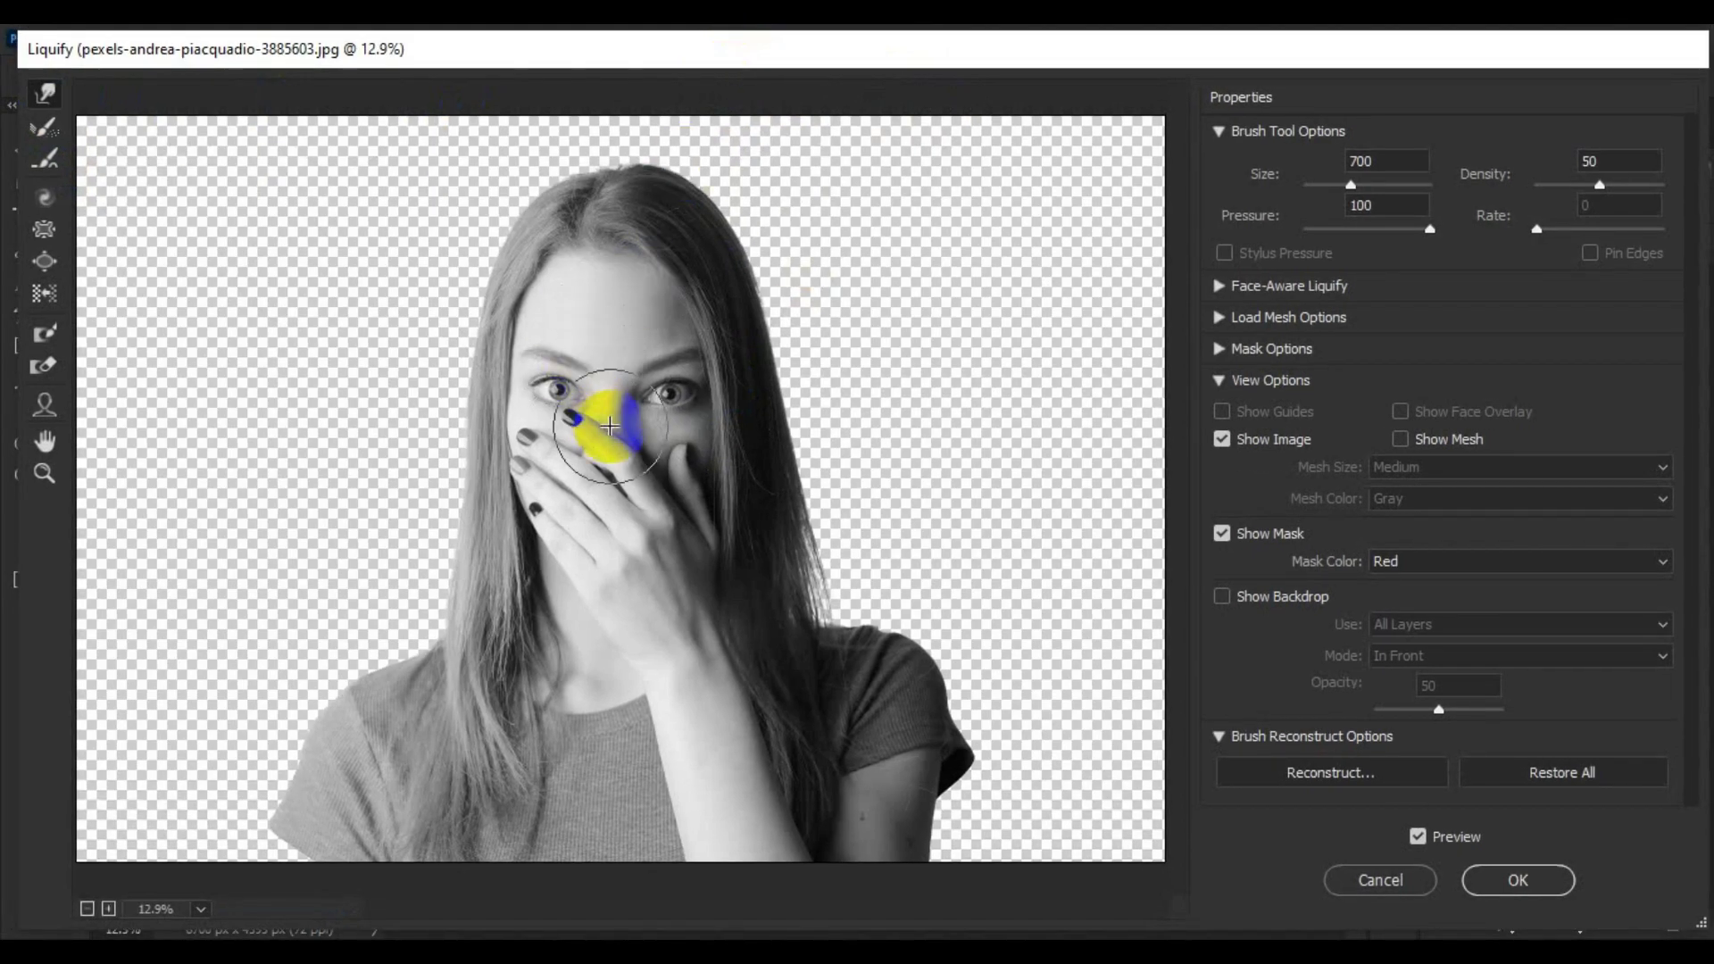
key("bracketleft")
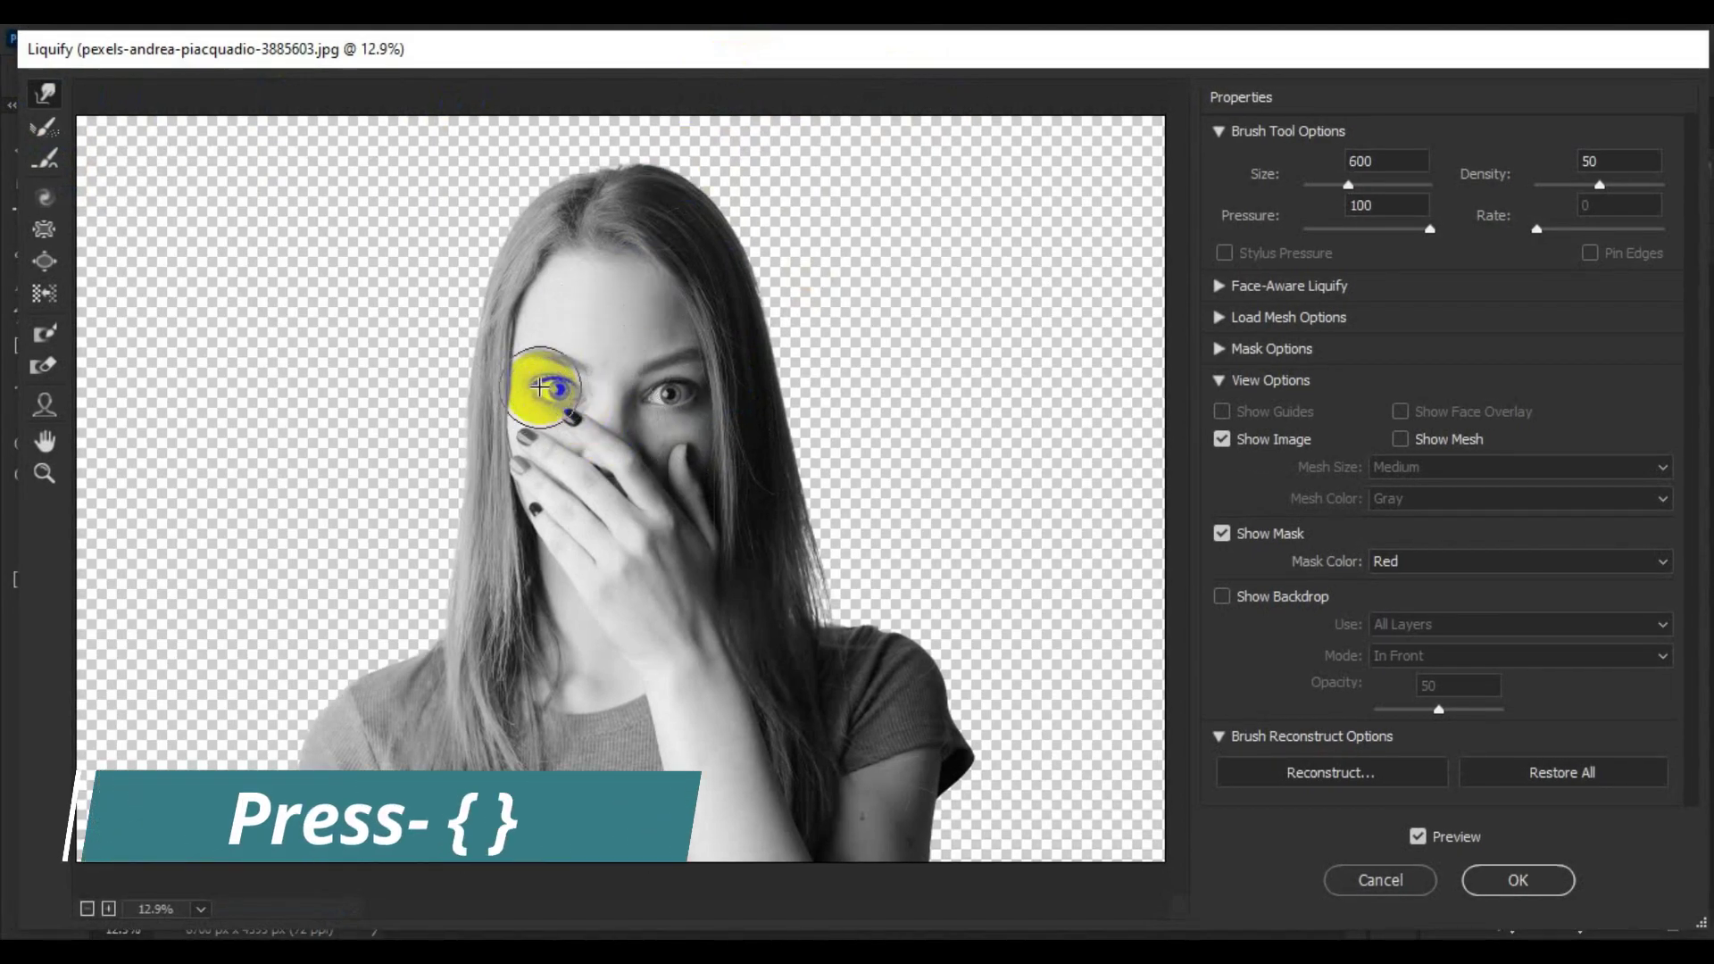
key("bracketright")
key("bracketright")
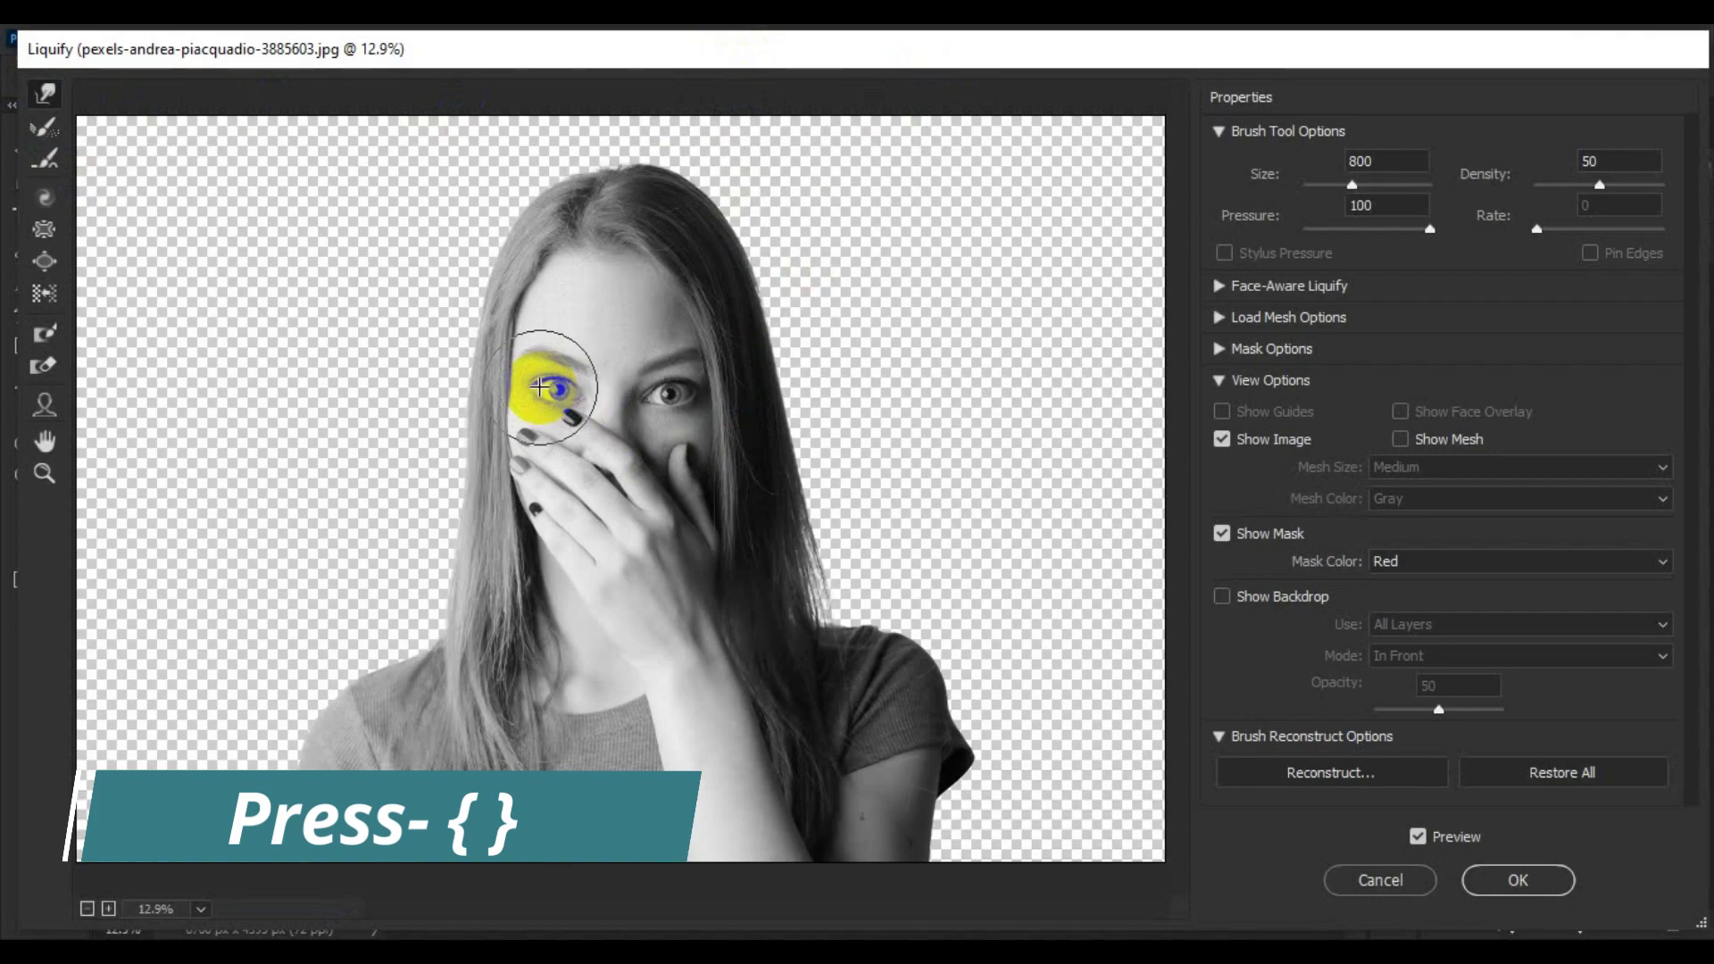
key("bracketleft")
key("bracketleft")
key("bracketleft")
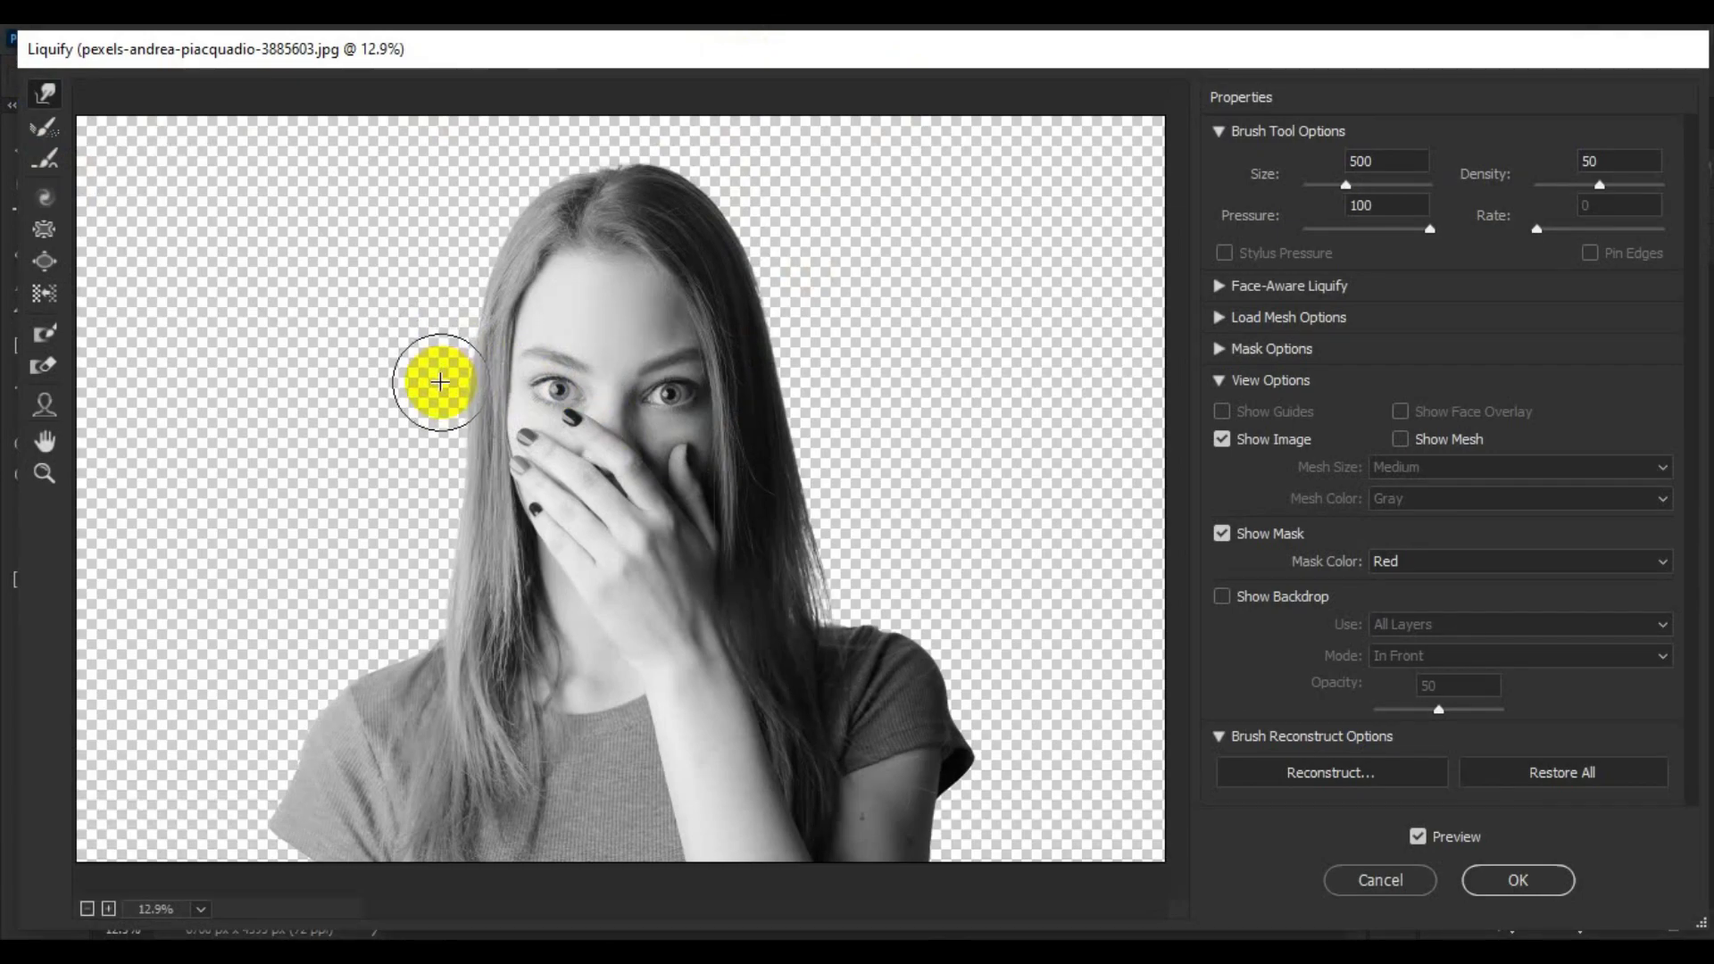
left_click_drag(435, 382, 618, 382)
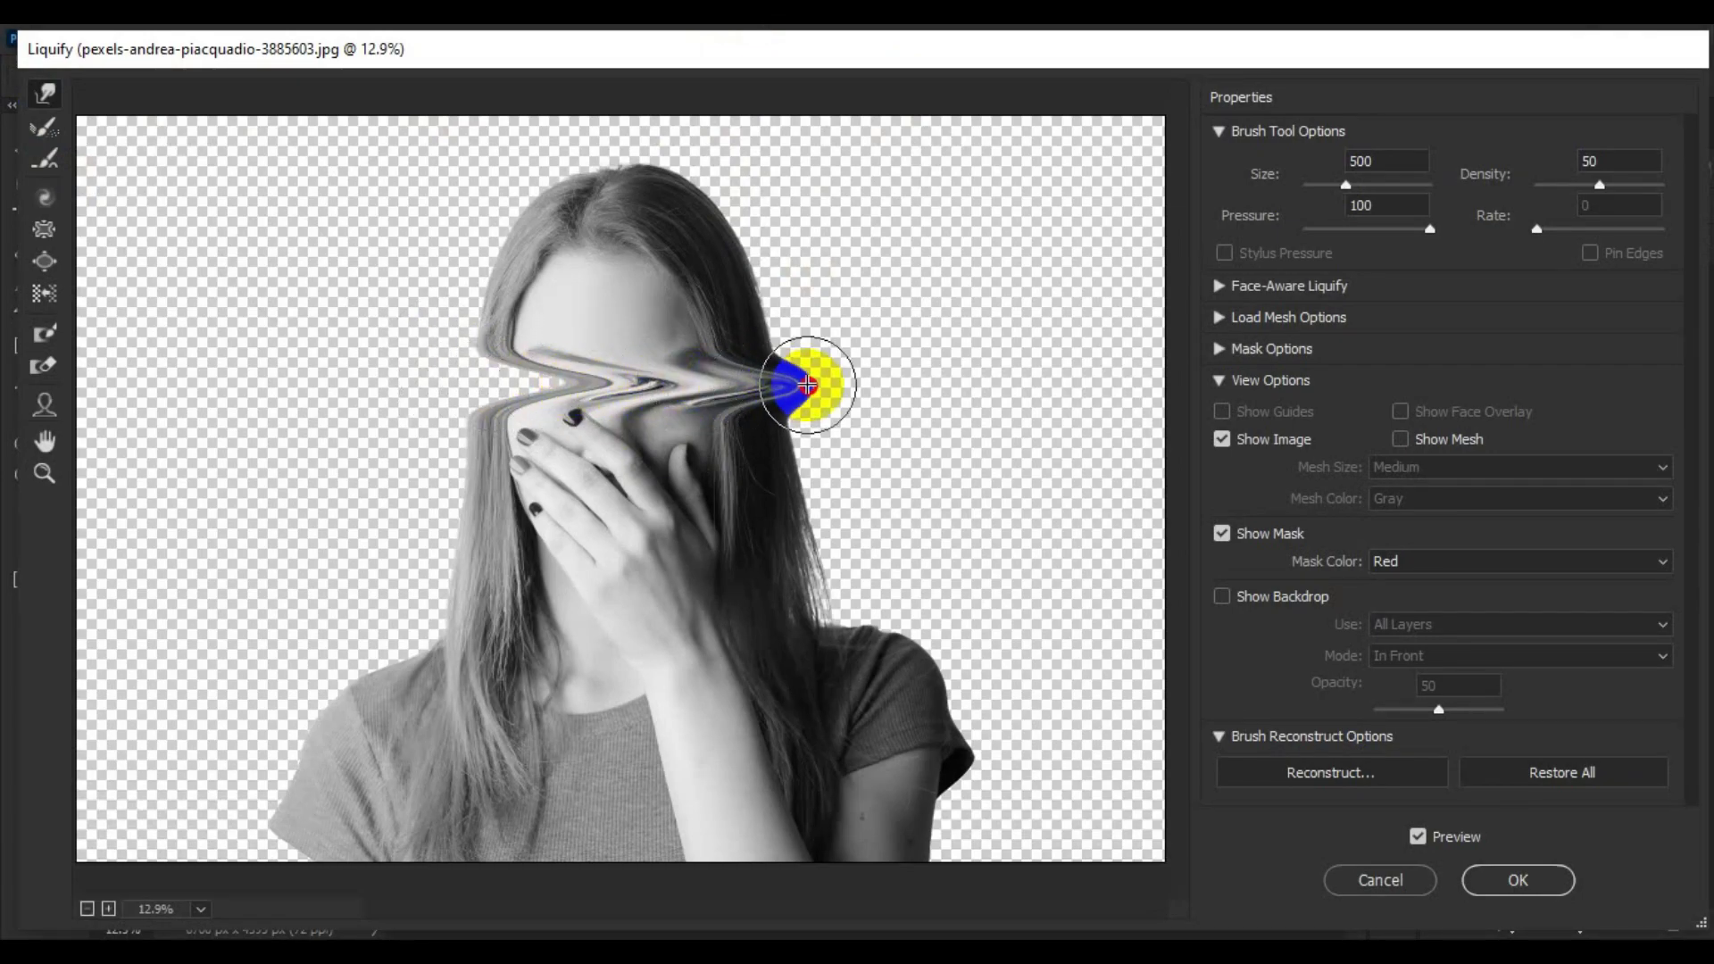
left_click_drag(618, 382, 839, 383)
Enlarge the brush to 800, warp the hair into the face again, and apply Liquify
key("bracketright")
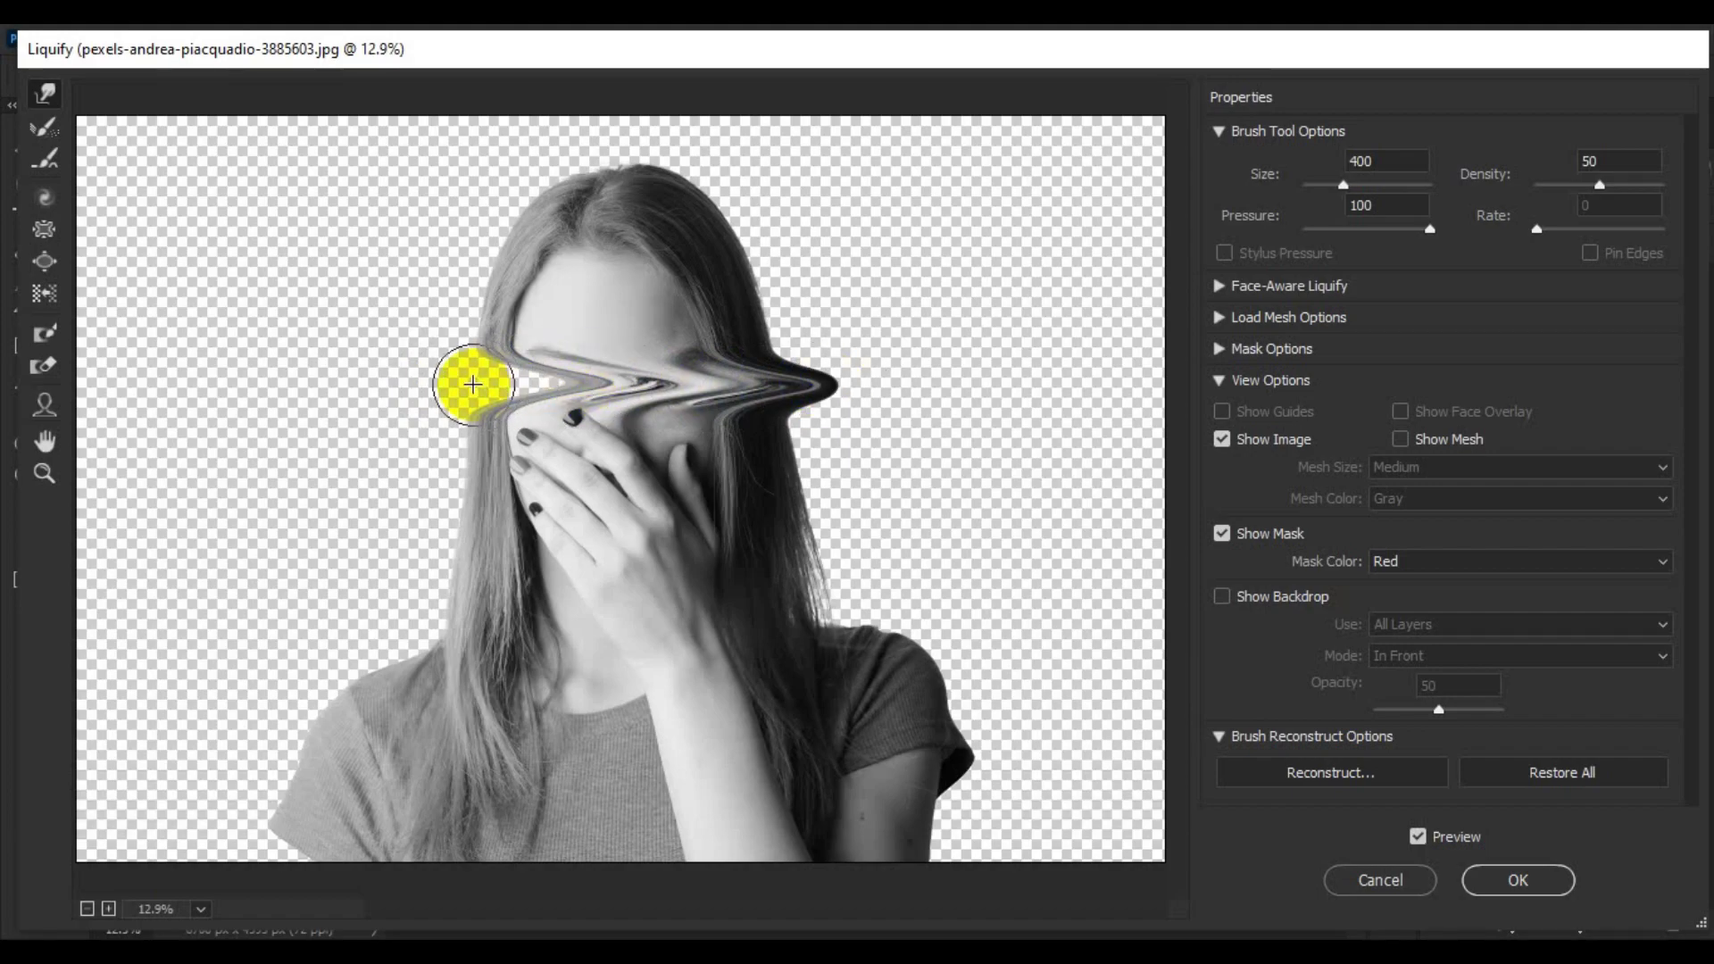
key("bracketright")
mouse_move(473, 383)
left_mouse_down()
mouse_move(838, 389)
mouse_move(497, 383)
mouse_move(794, 394)
mouse_move(658, 391)
mouse_move(757, 400)
mouse_move(543, 371)
mouse_move(781, 367)
mouse_move(765, 382)
mouse_move(810, 396)
mouse_move(712, 372)
mouse_move(803, 382)
mouse_move(757, 387)
left_mouse_up()
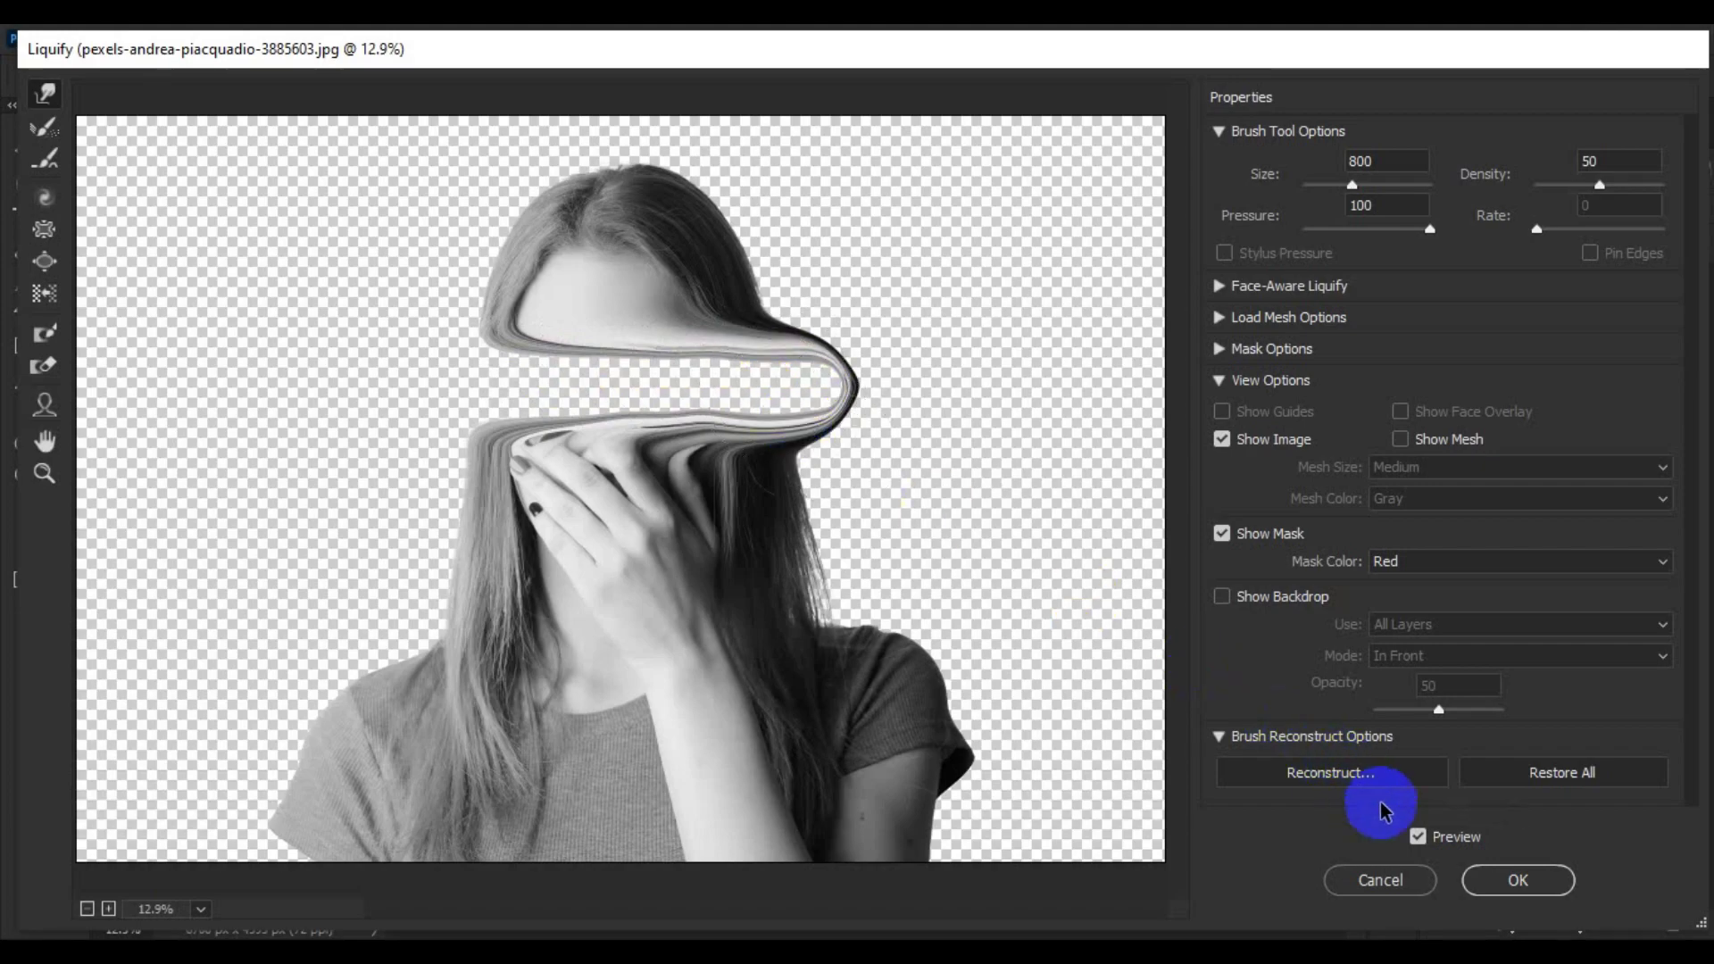
left_click(1515, 879)
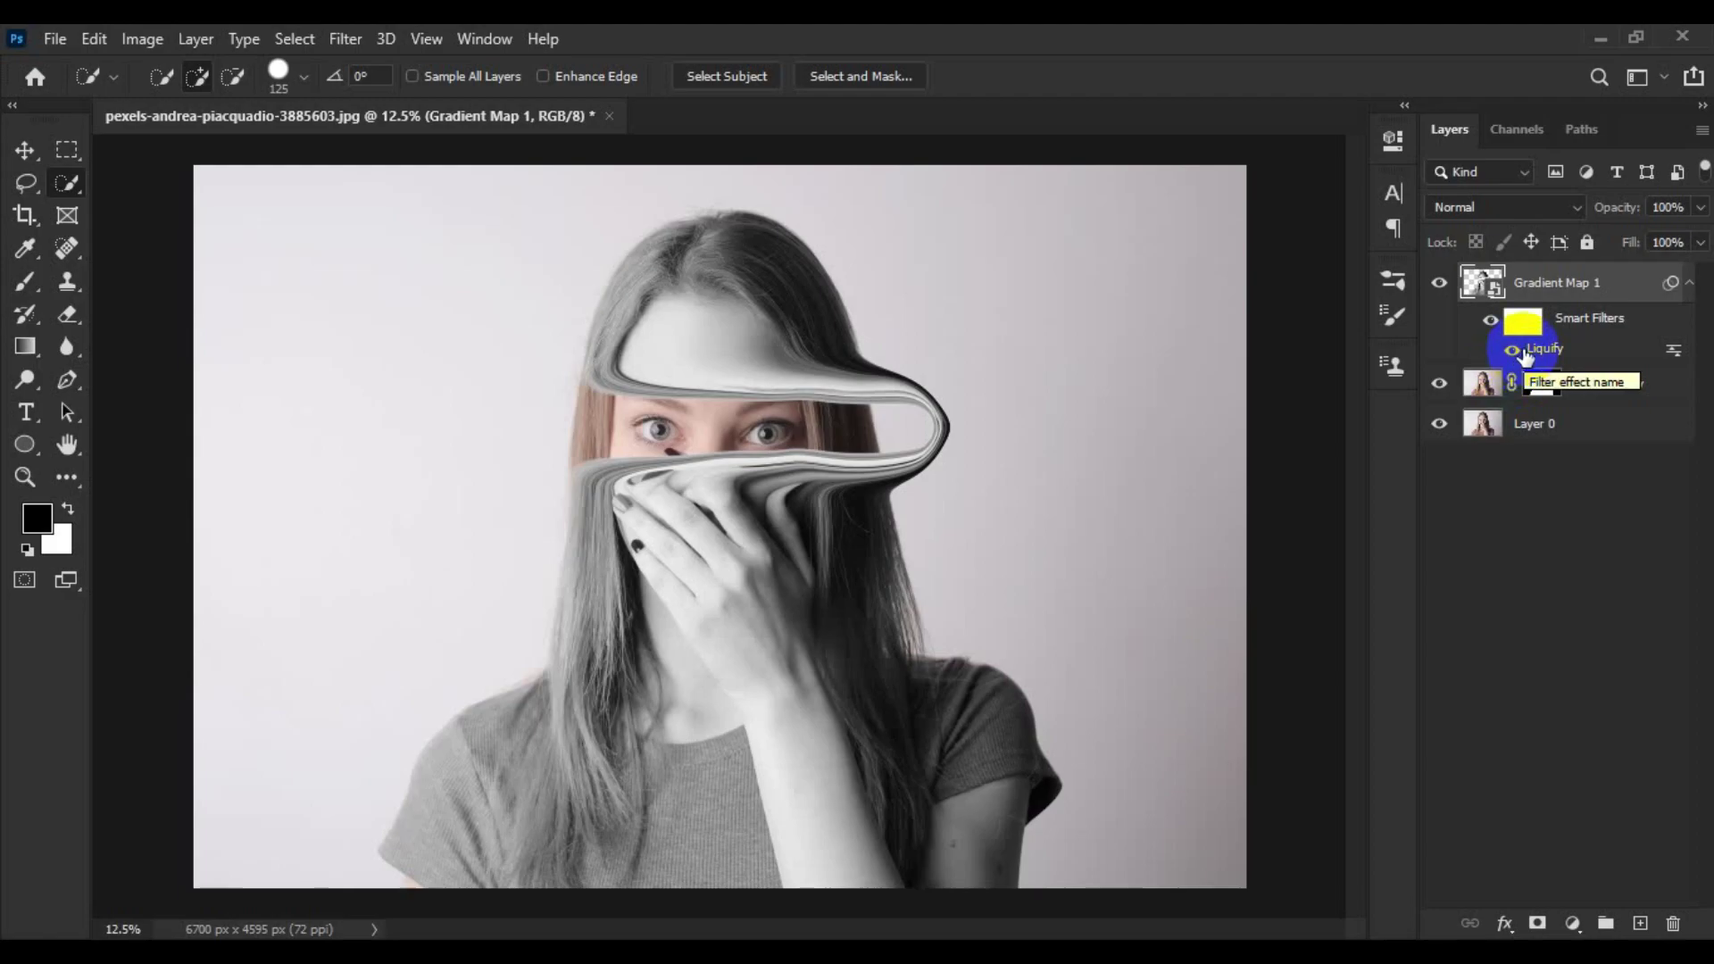
Toggle Gradient Map 1 to compare with the colour photo, and turn on Layer 0
left_click(1439, 283)
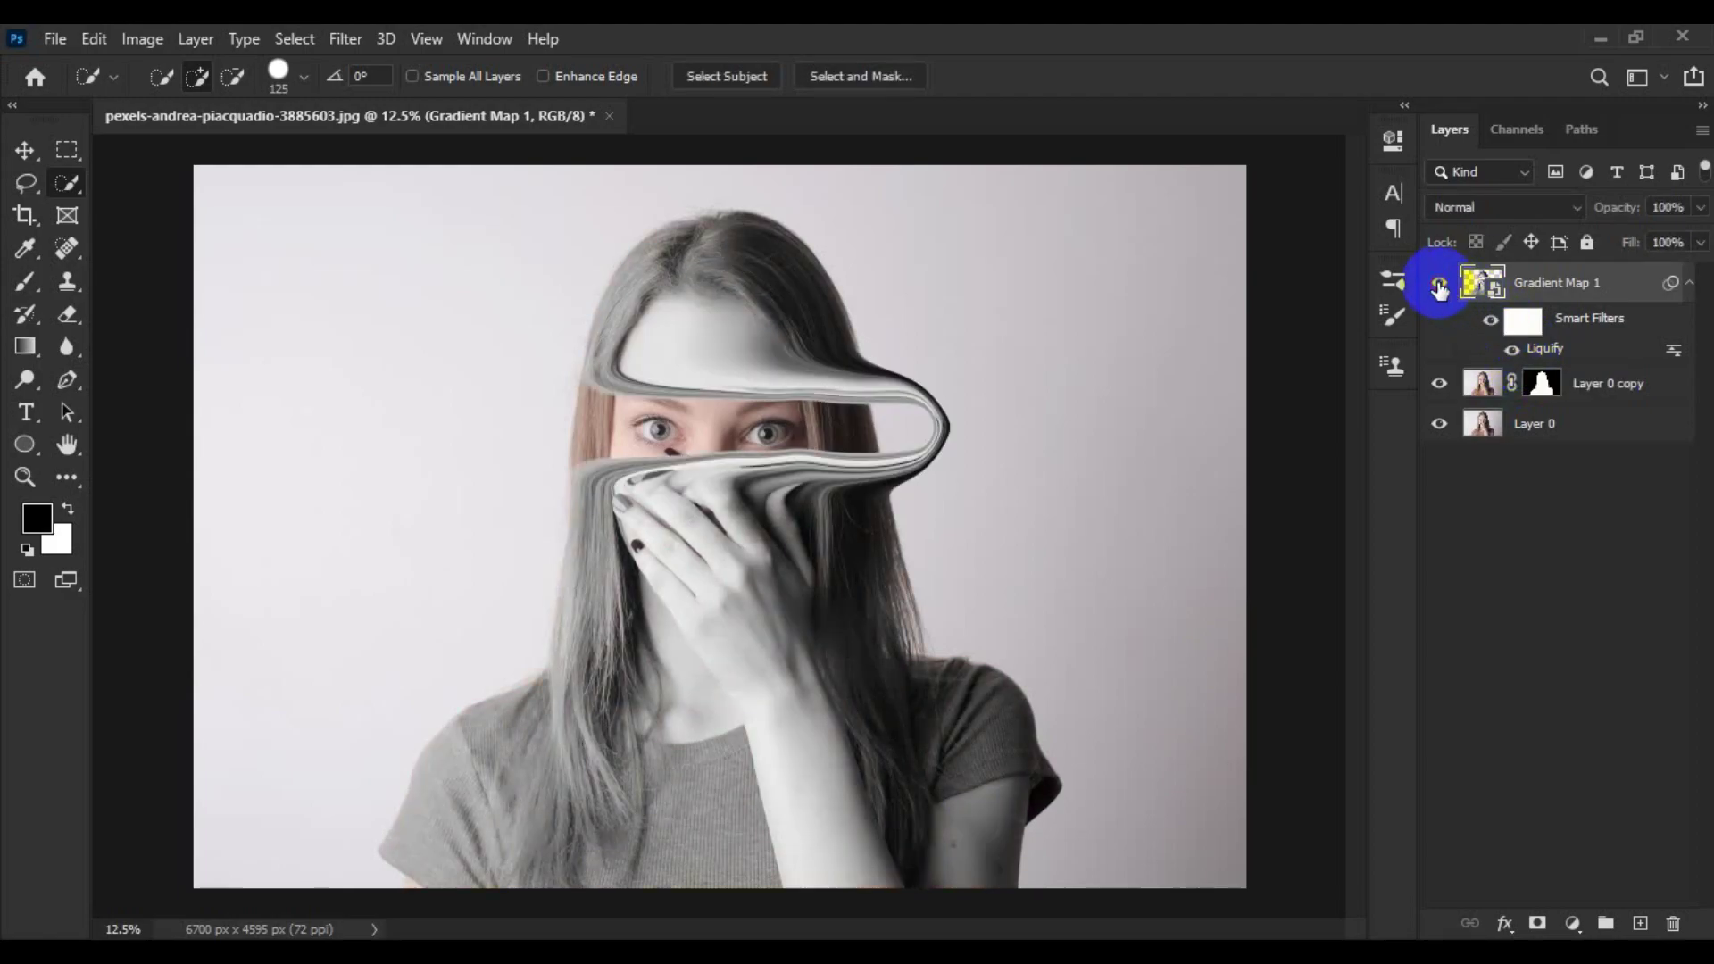
left_click(1439, 283)
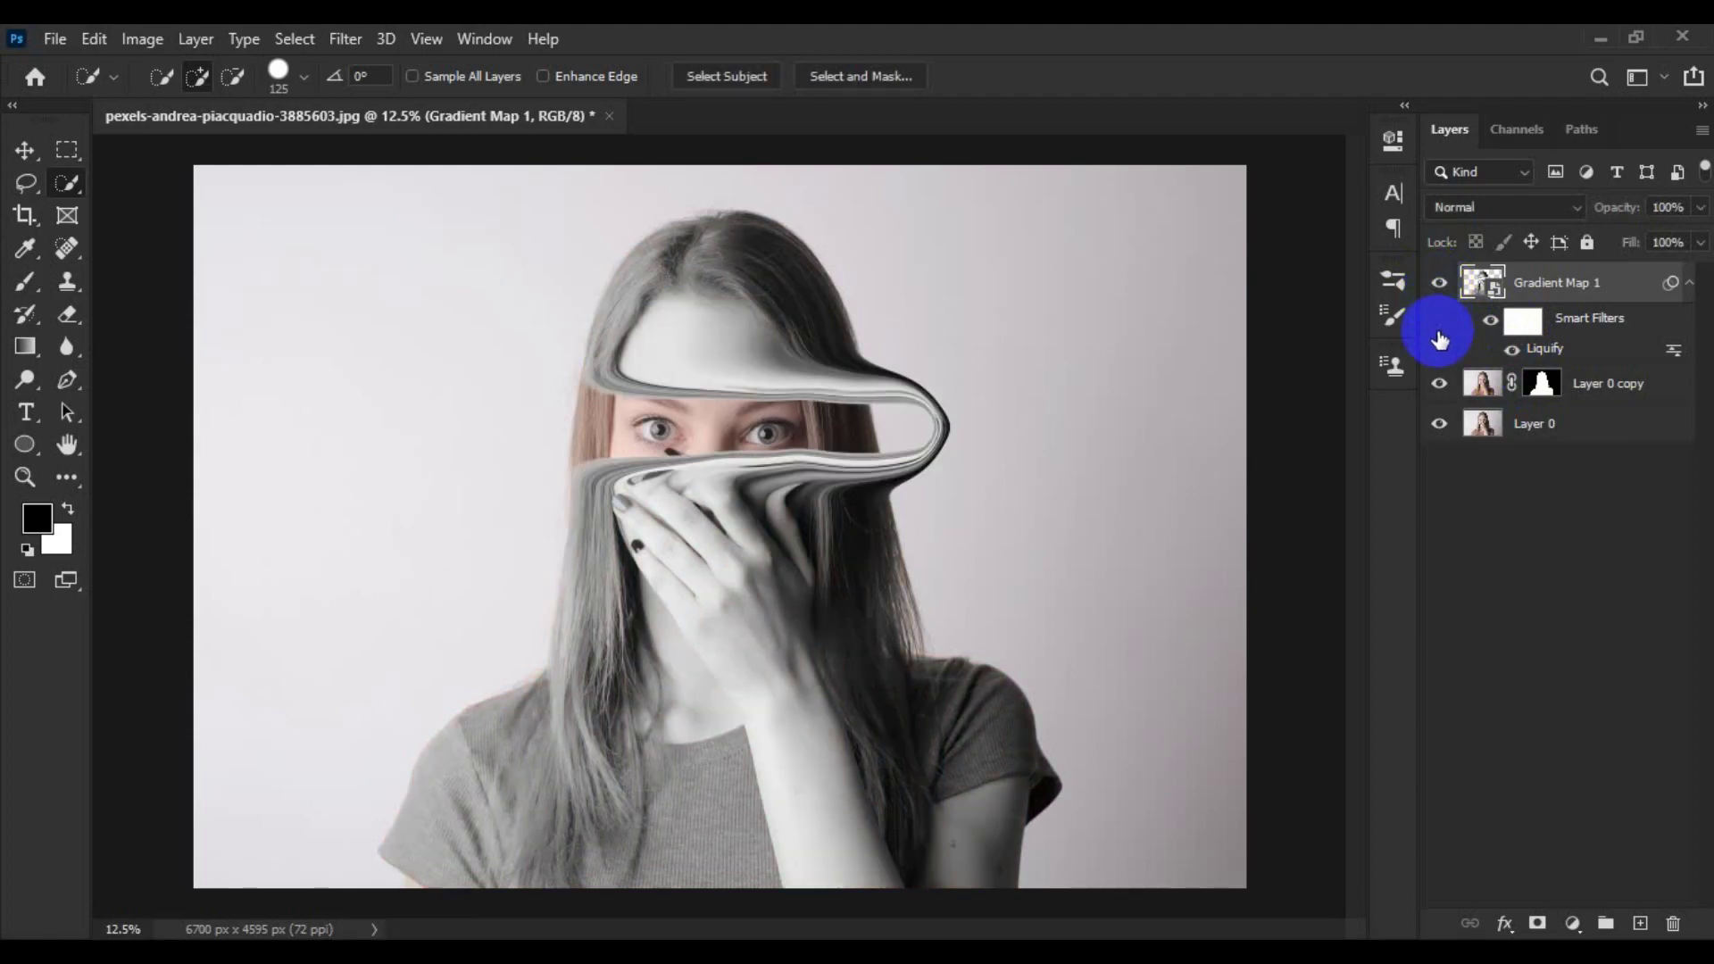
left_click(1440, 426)
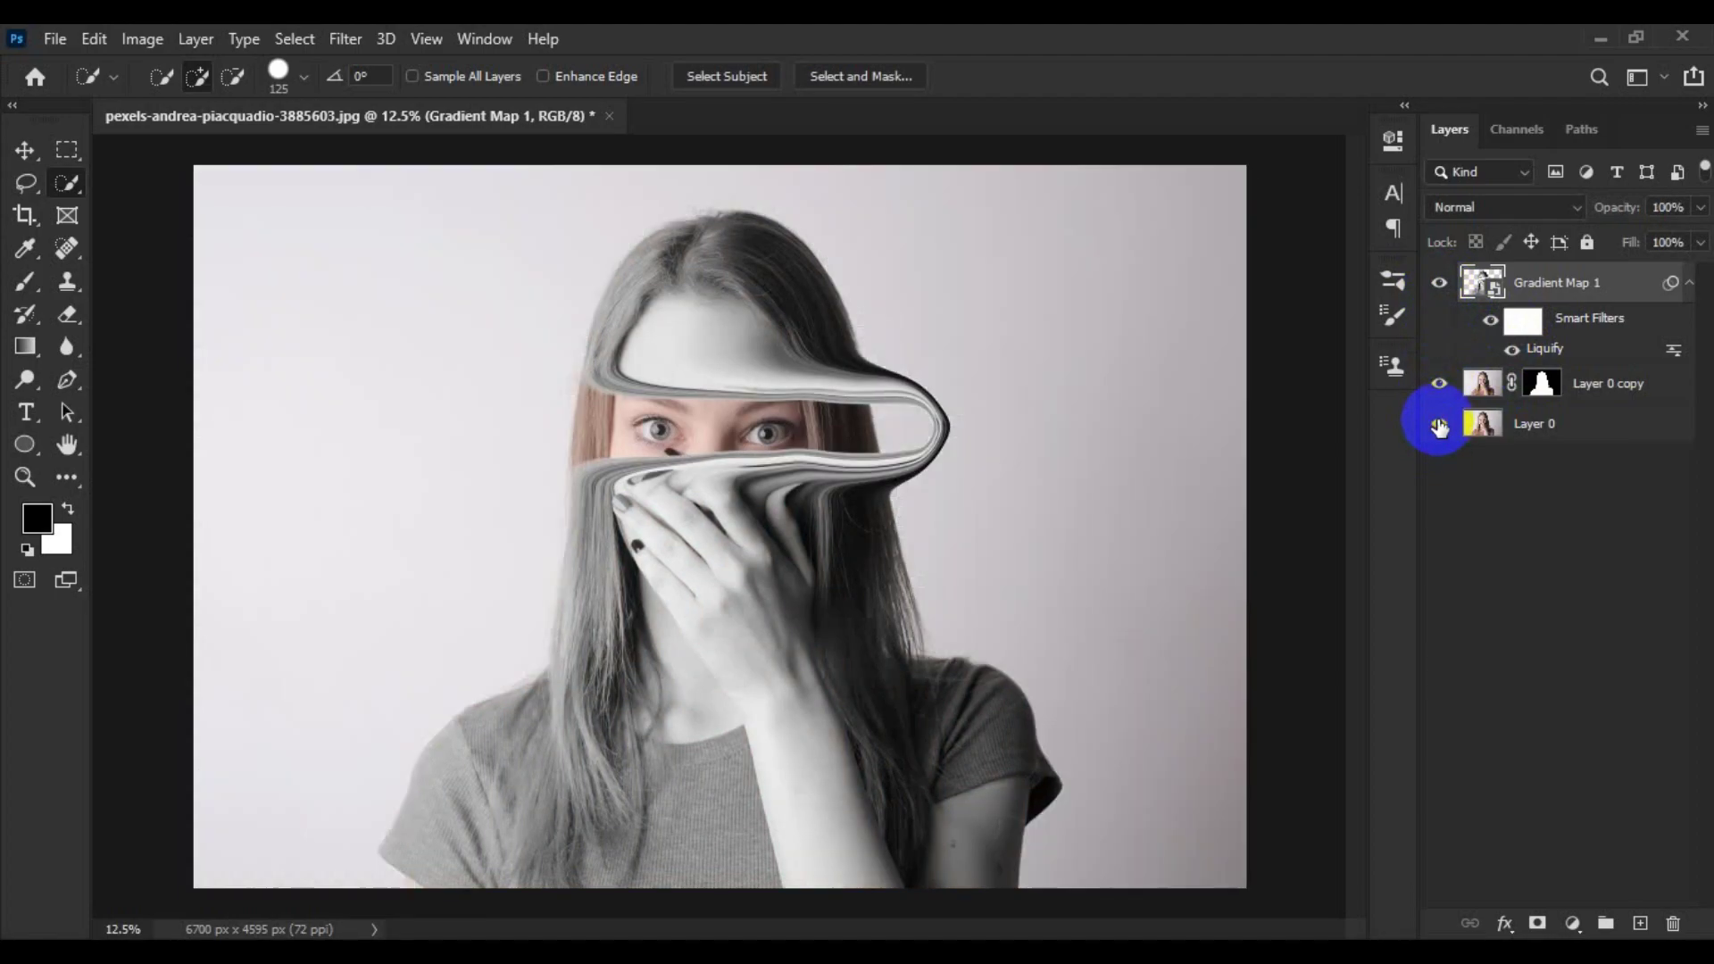
left_click(1439, 426)
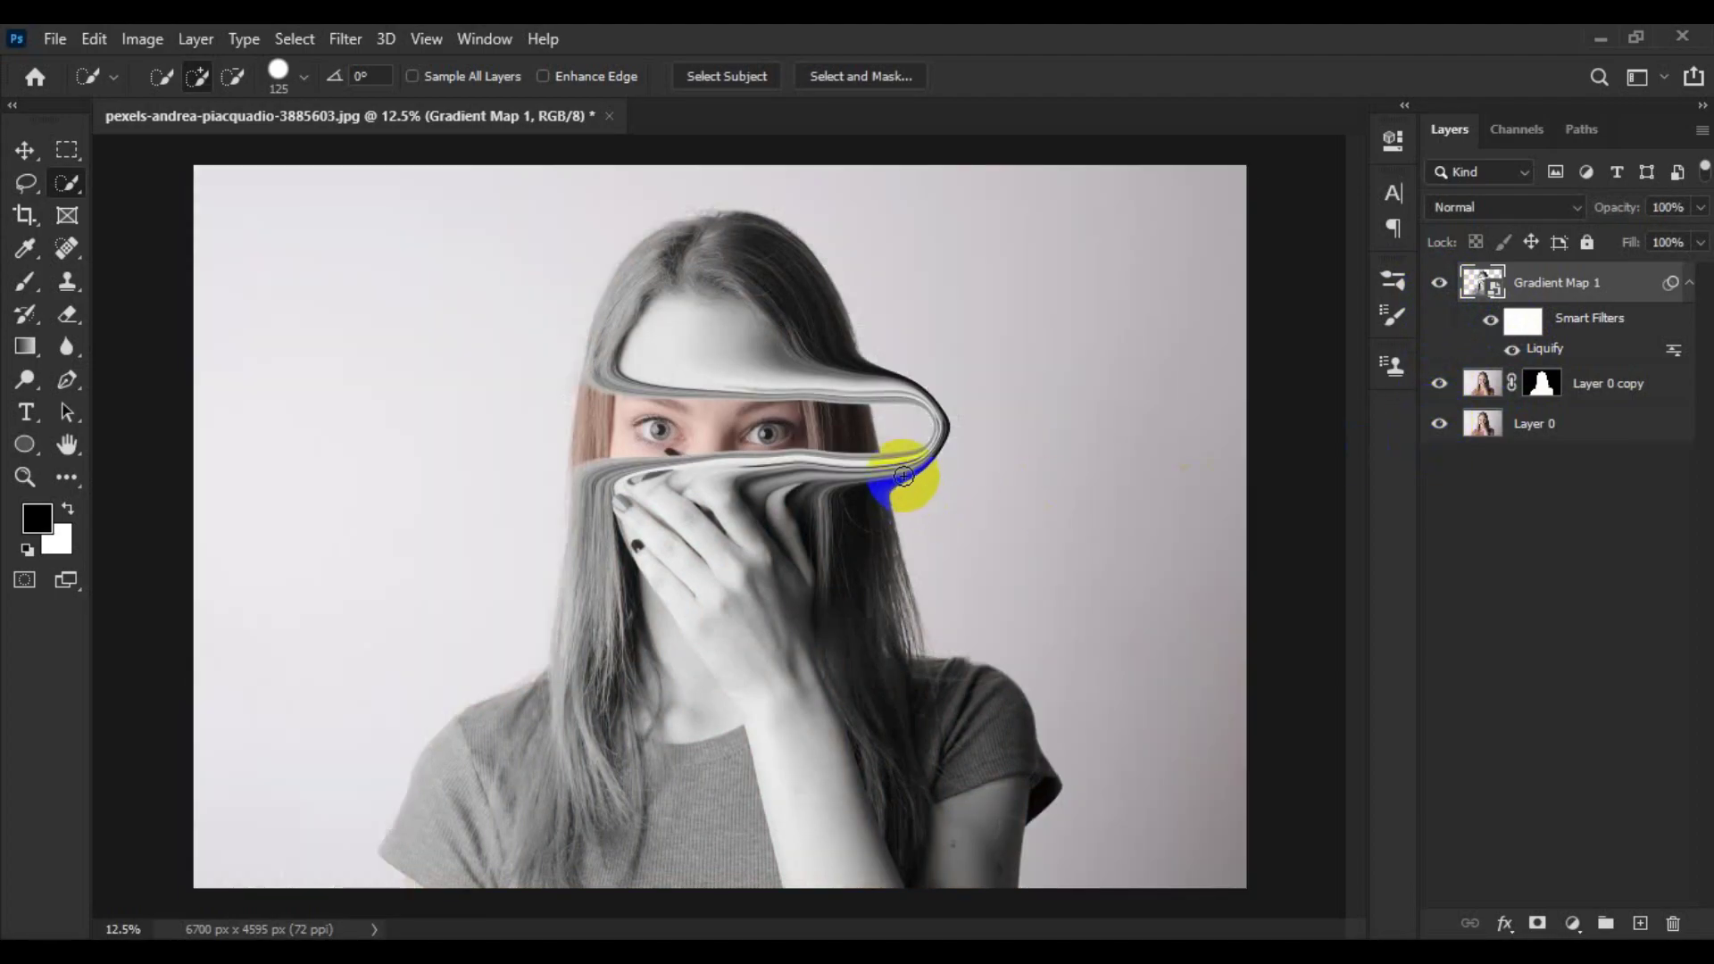
Open Save As with the Photoshop PSD format, then close the dialog
left_click(55, 39)
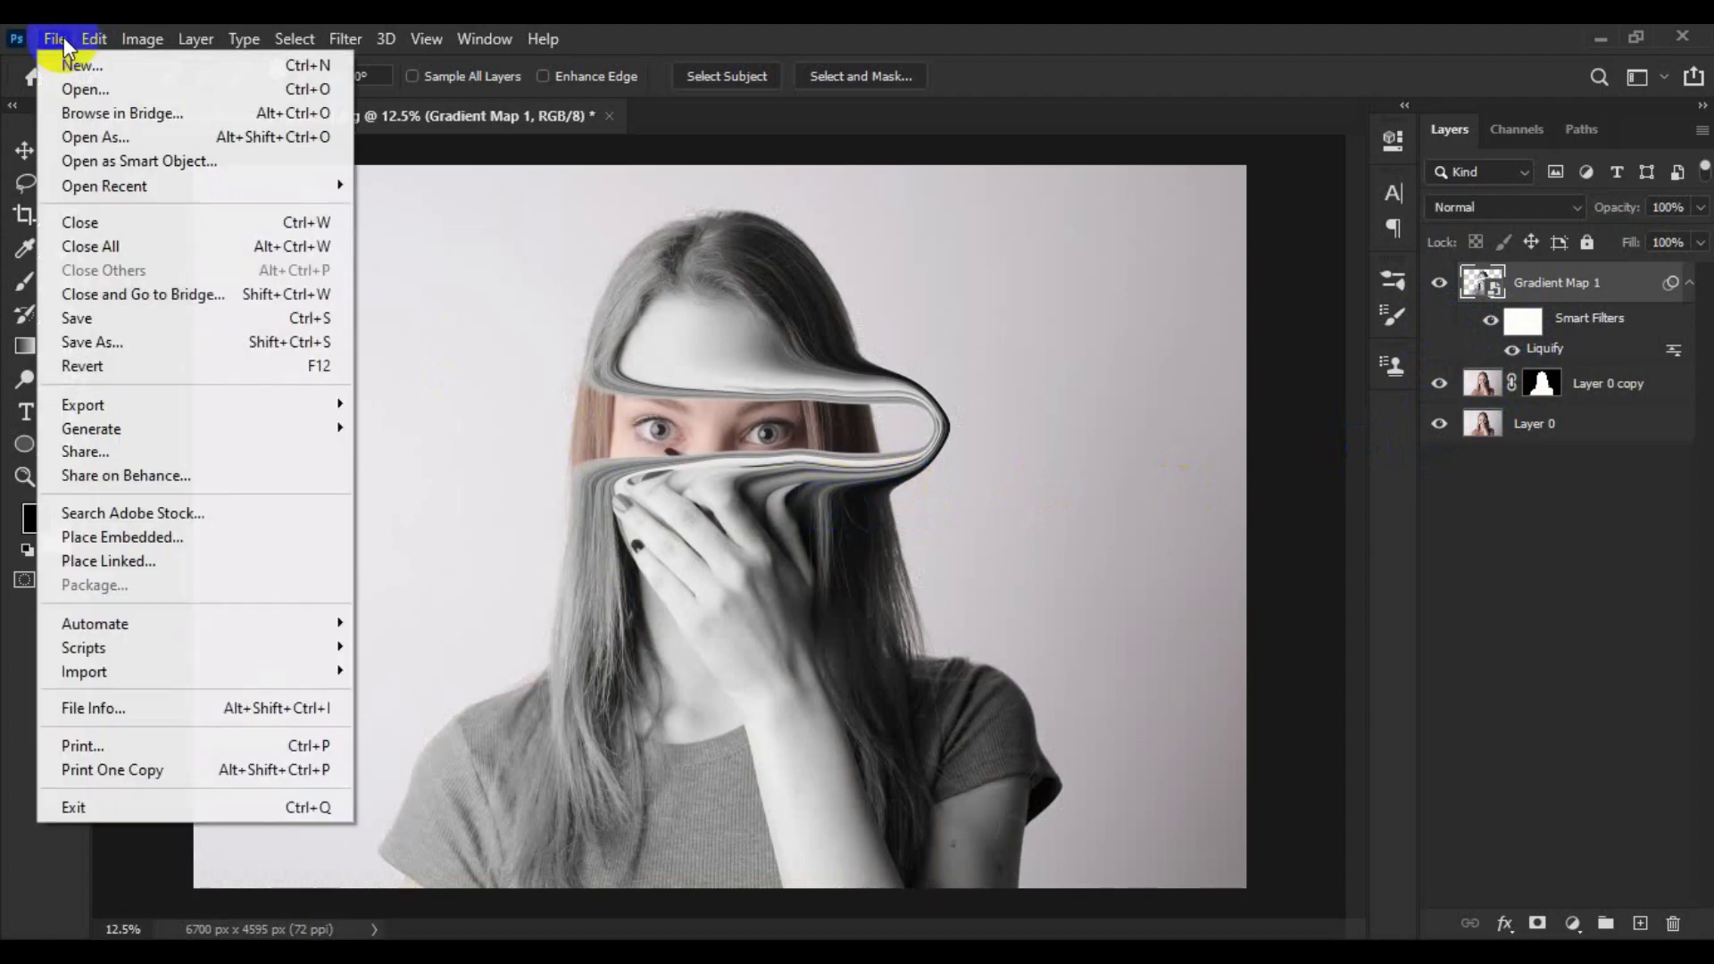
left_click(102, 341)
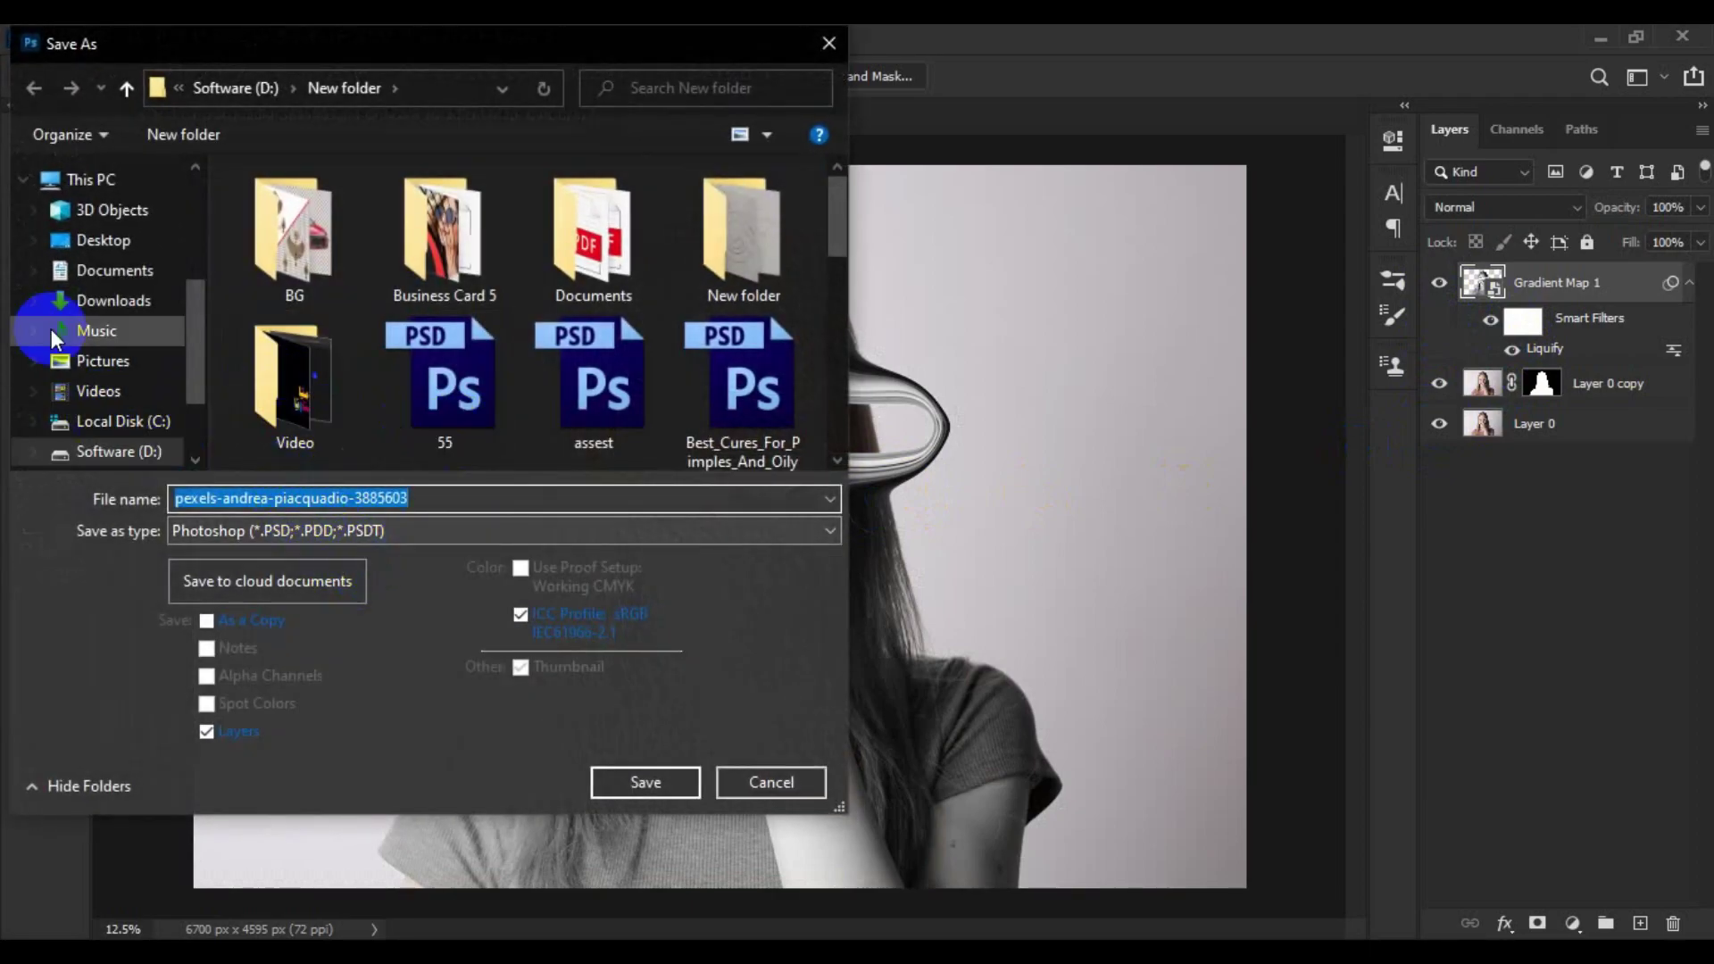
left_click(828, 43)
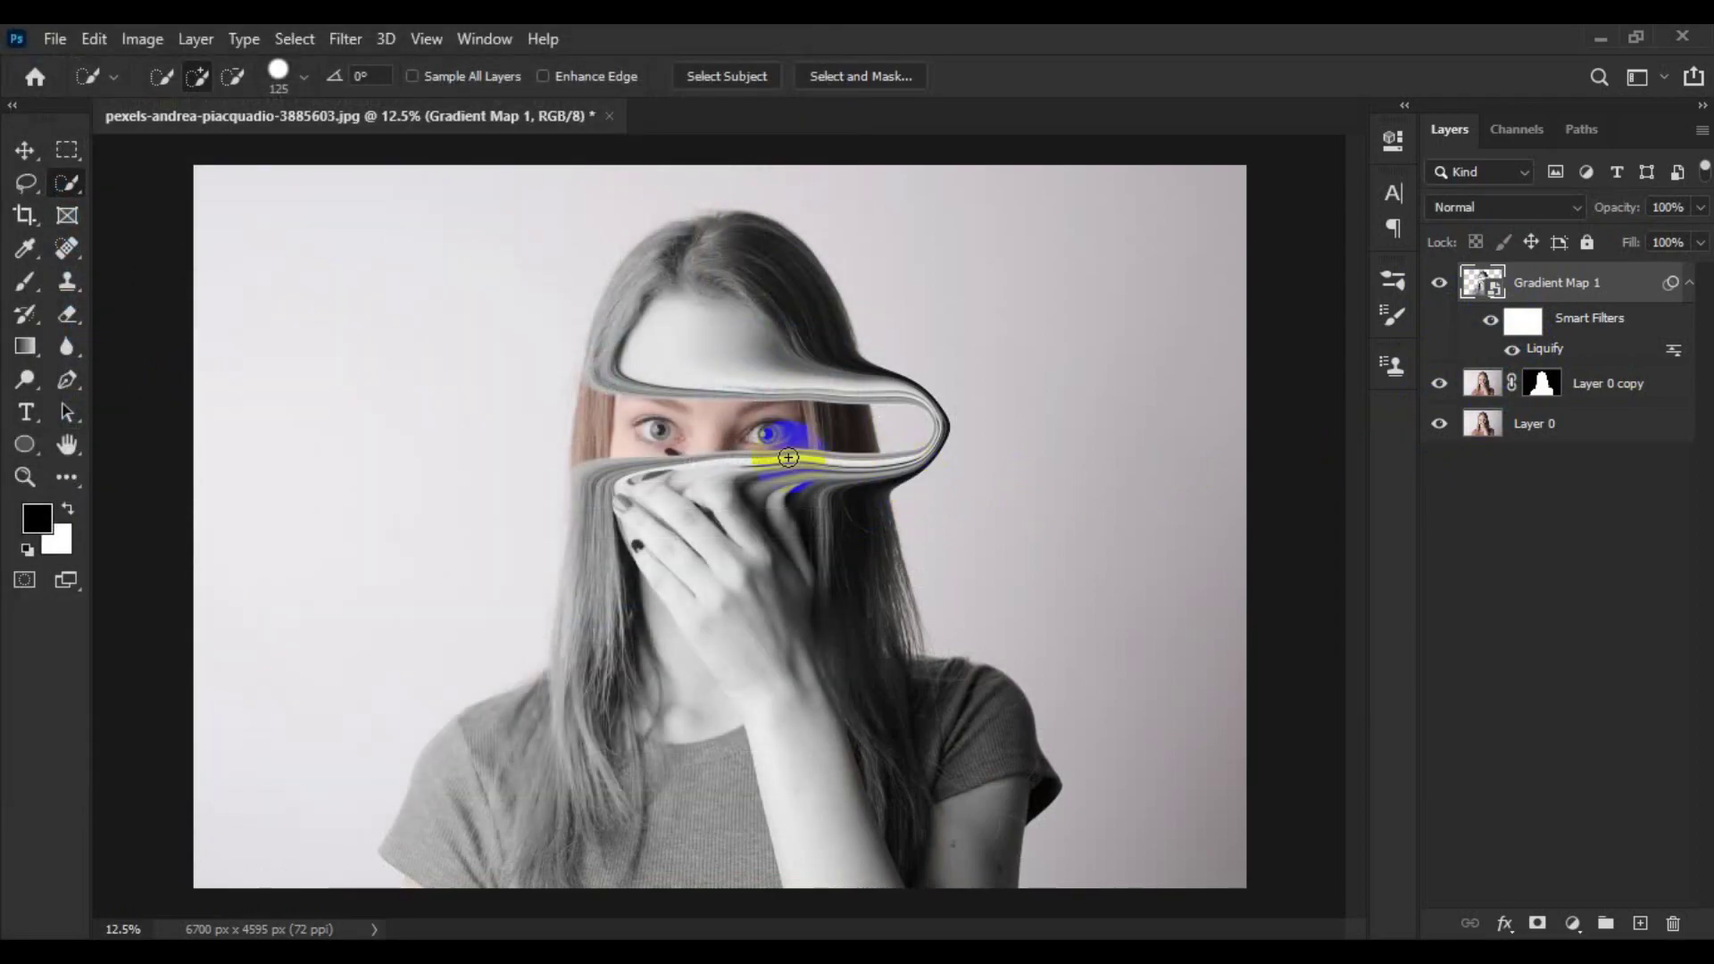